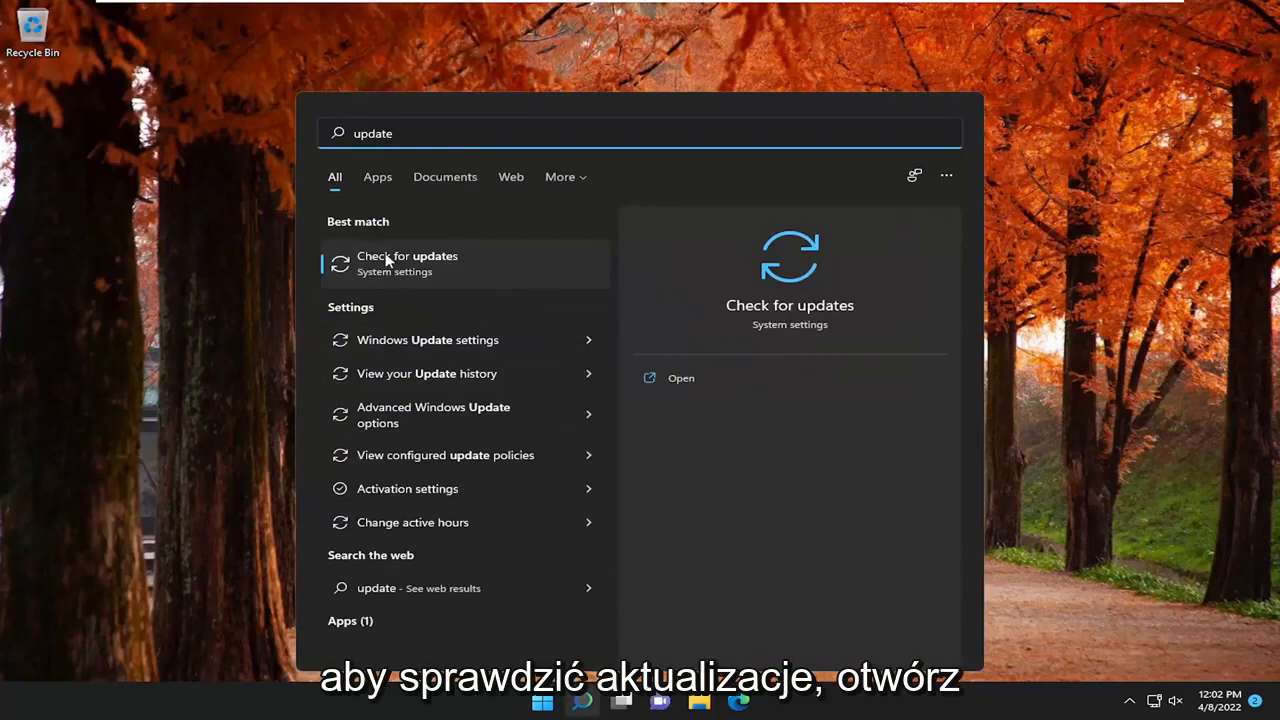
# Open the Windows Update settings, check for updates and close Settings
pyautogui.click(388, 260)
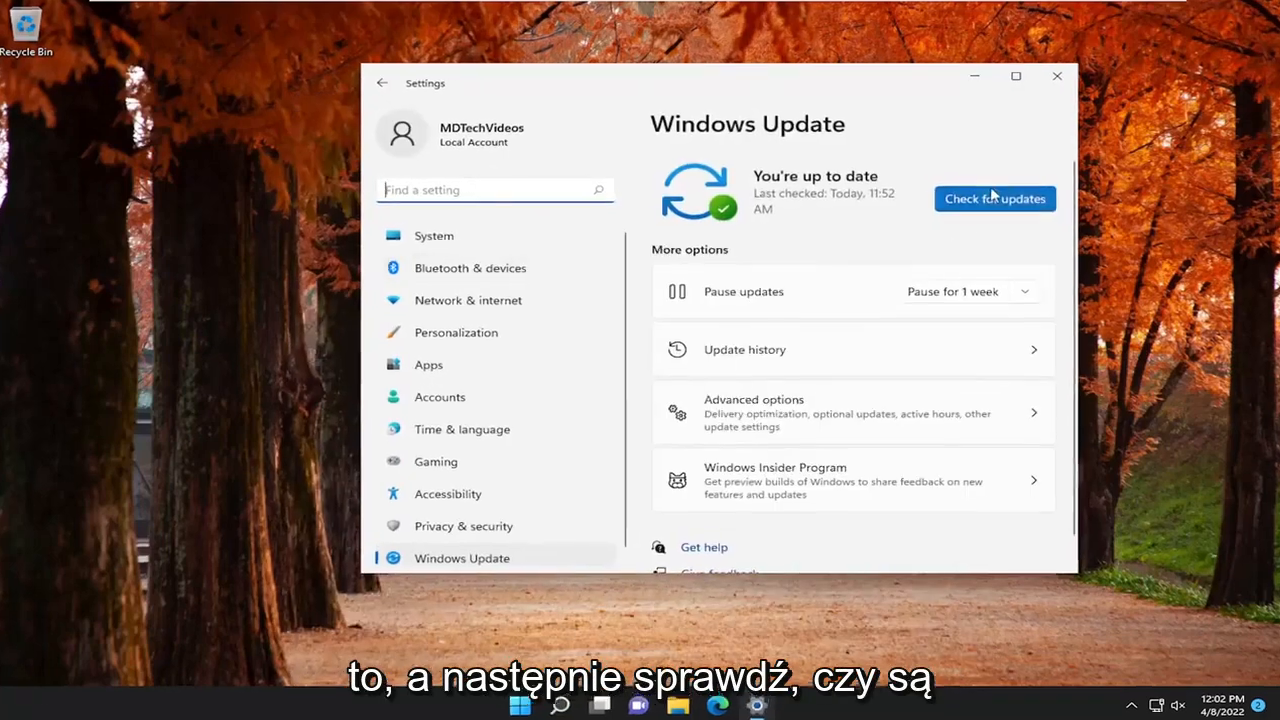
pyautogui.click(995, 197)
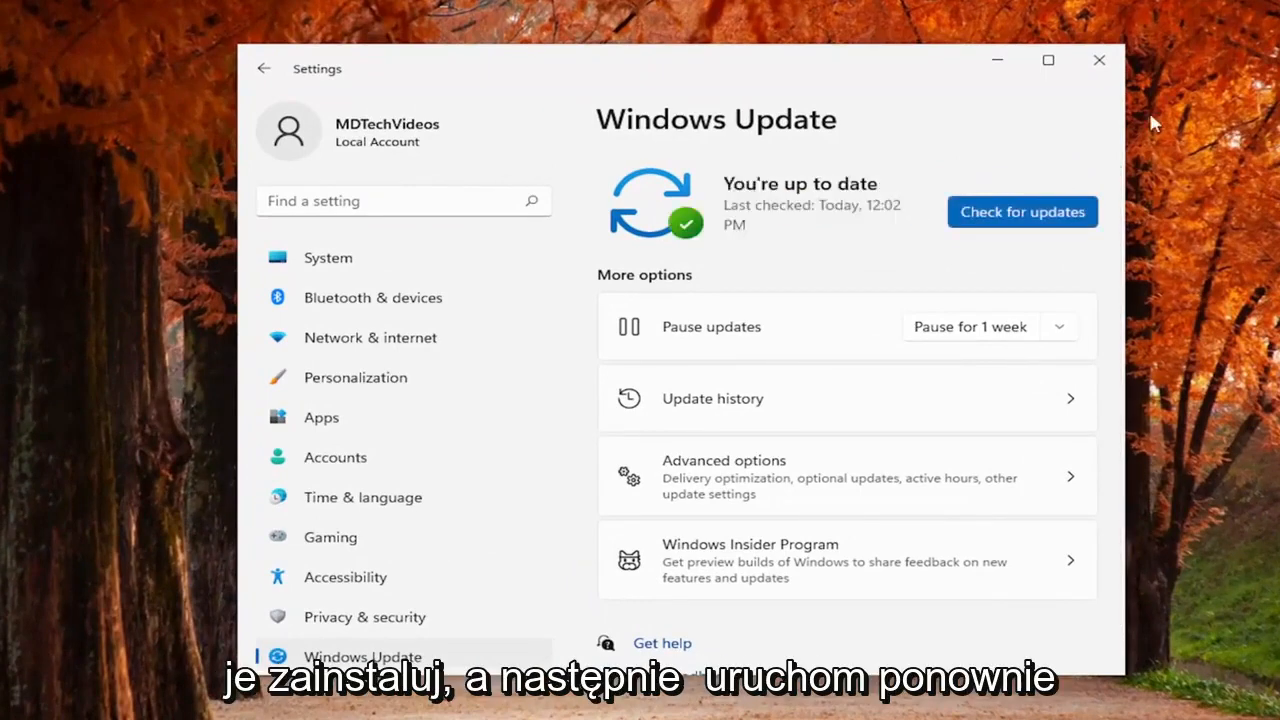
pyautogui.click(1100, 62)
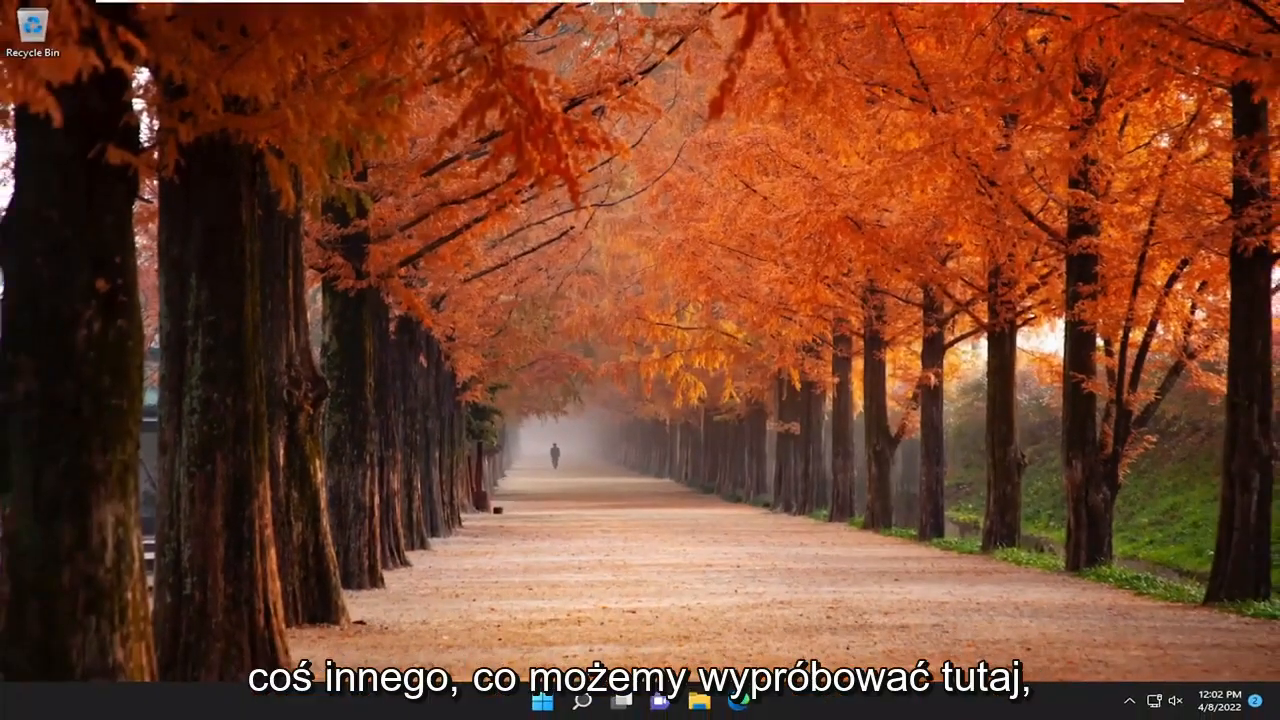
# Try to open C:\Windows\ServiceProfiles\LocalService\AppData\Local\Microsoft\NGC from the Run dialog, then close the dialog
pyautogui.click(576, 704)
pyautogui.write('run')
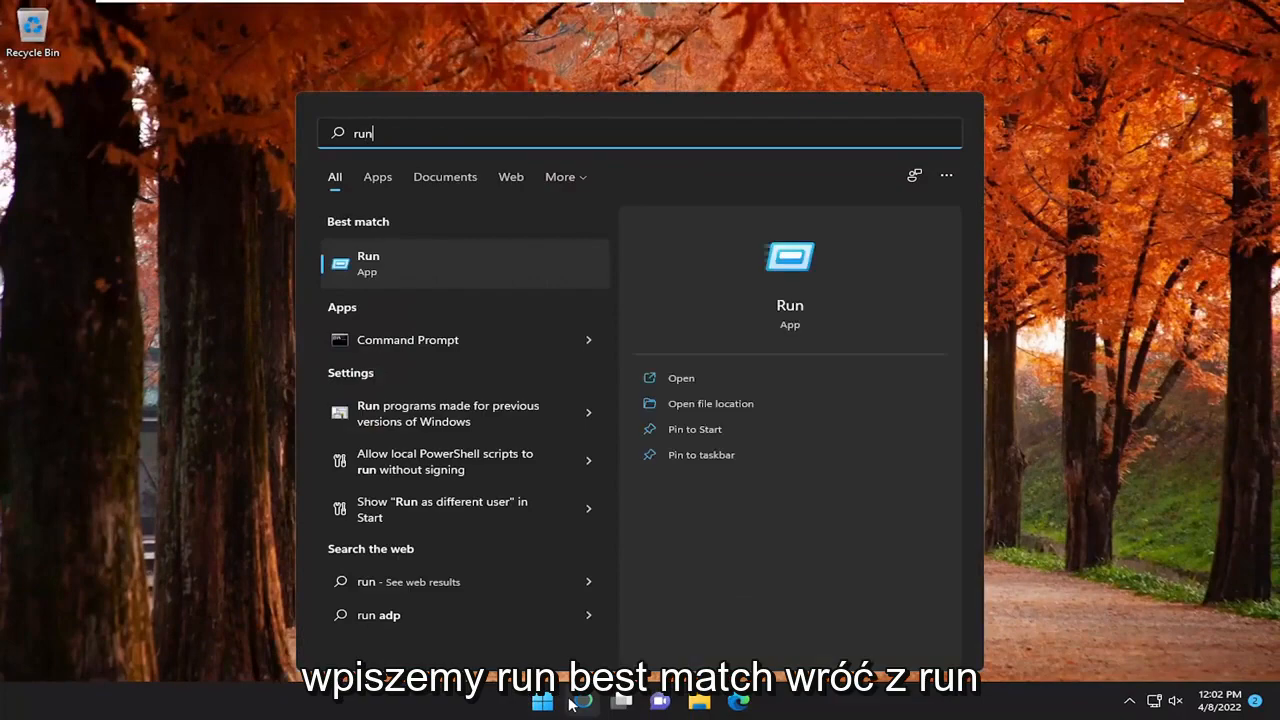
pyautogui.click(404, 274)
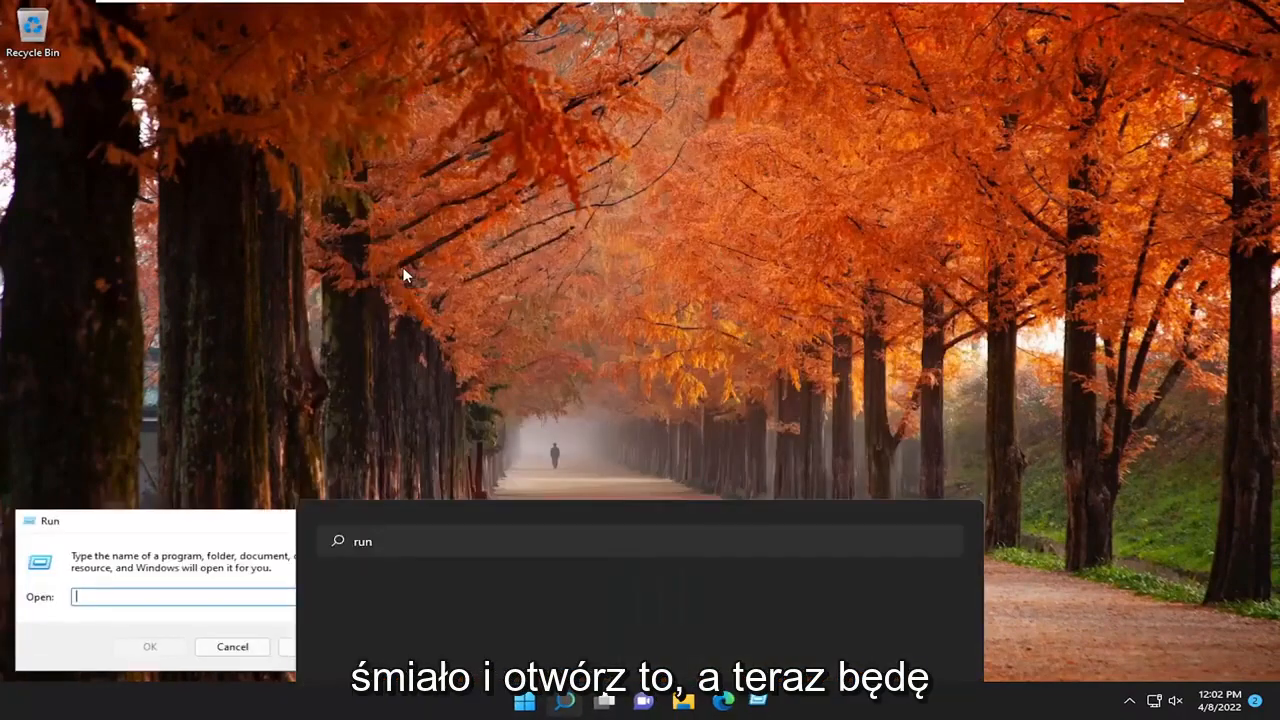
pyautogui.hotkey('ctrl', 'v')
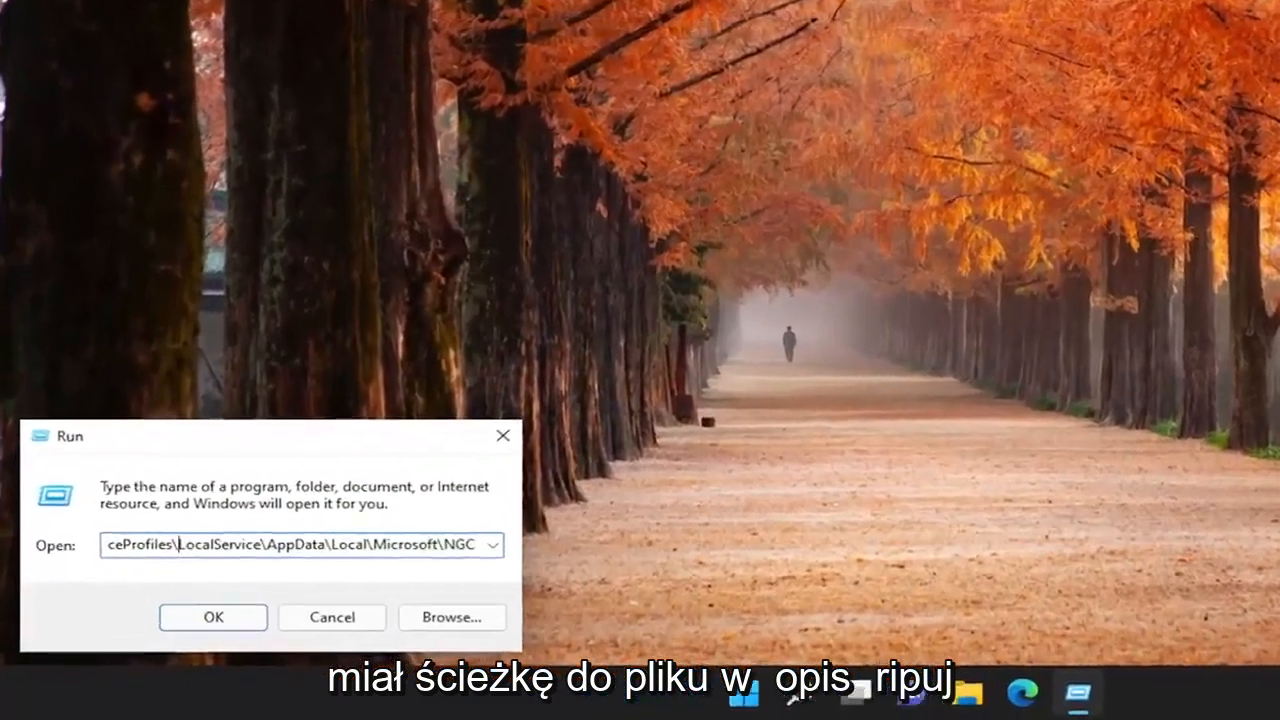
pyautogui.moveTo(184, 597); pyautogui.dragTo(74, 597)
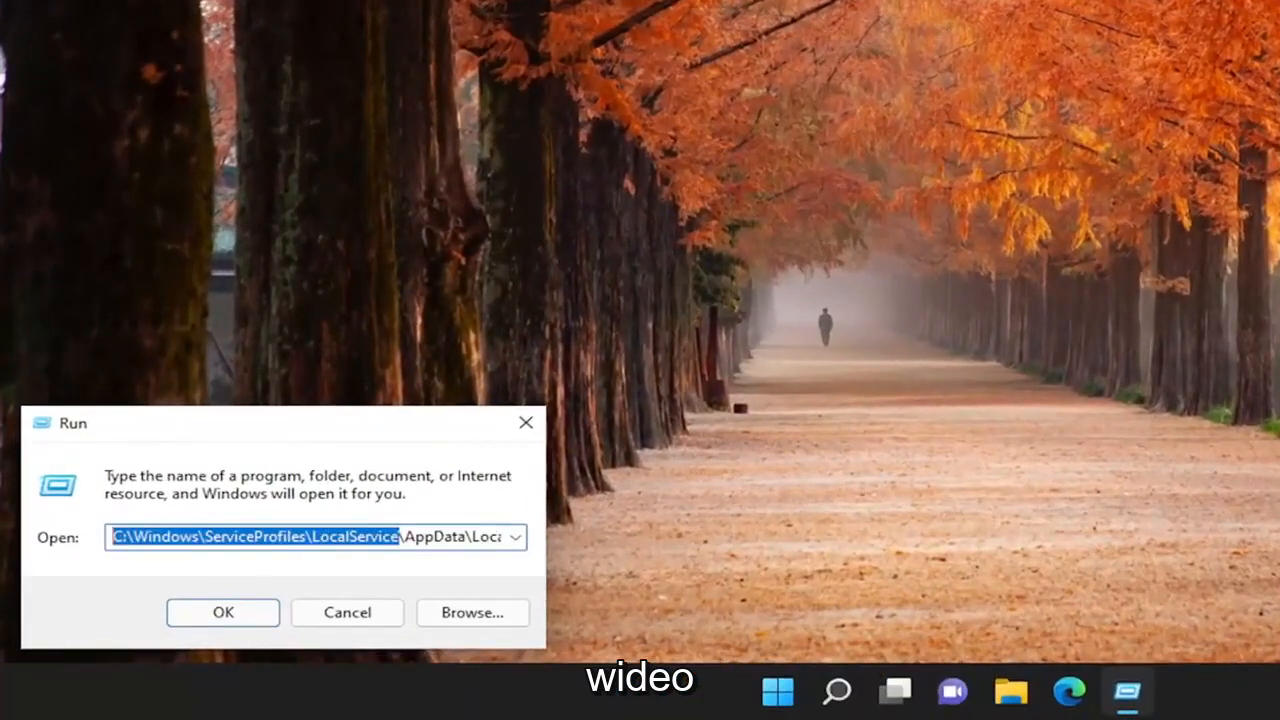
pyautogui.click(181, 537)
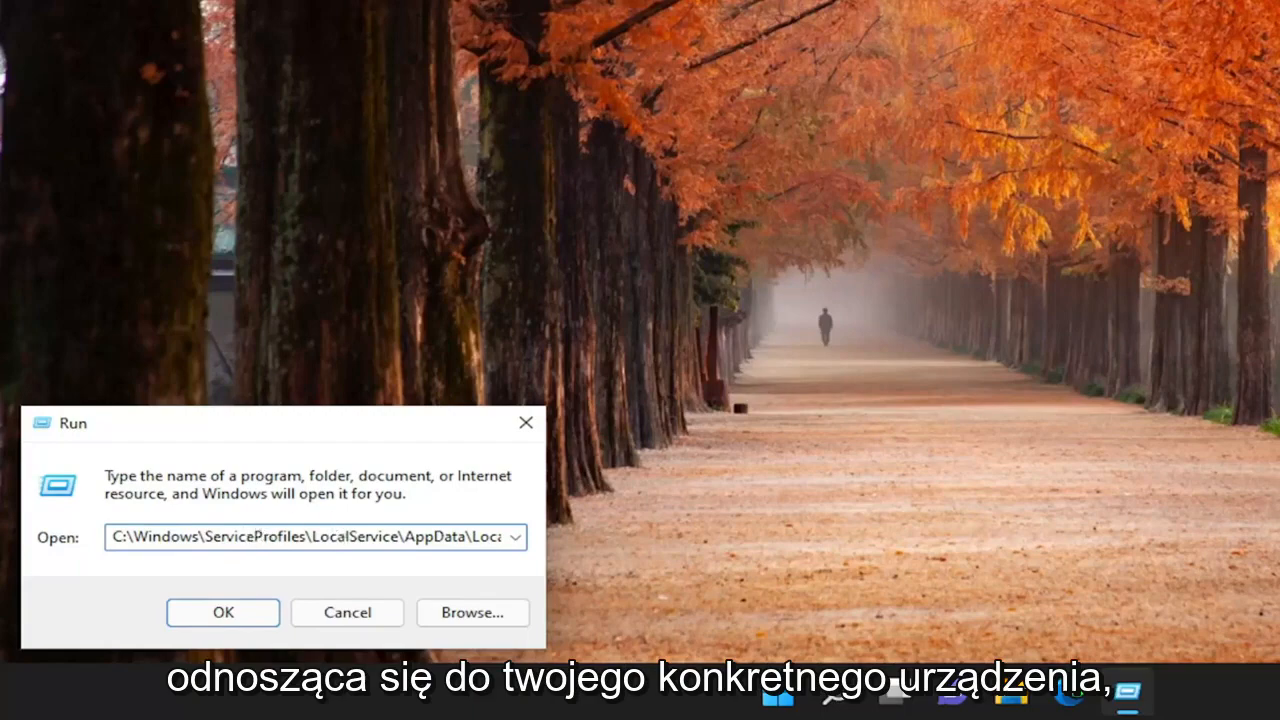
pyautogui.click(242, 612)
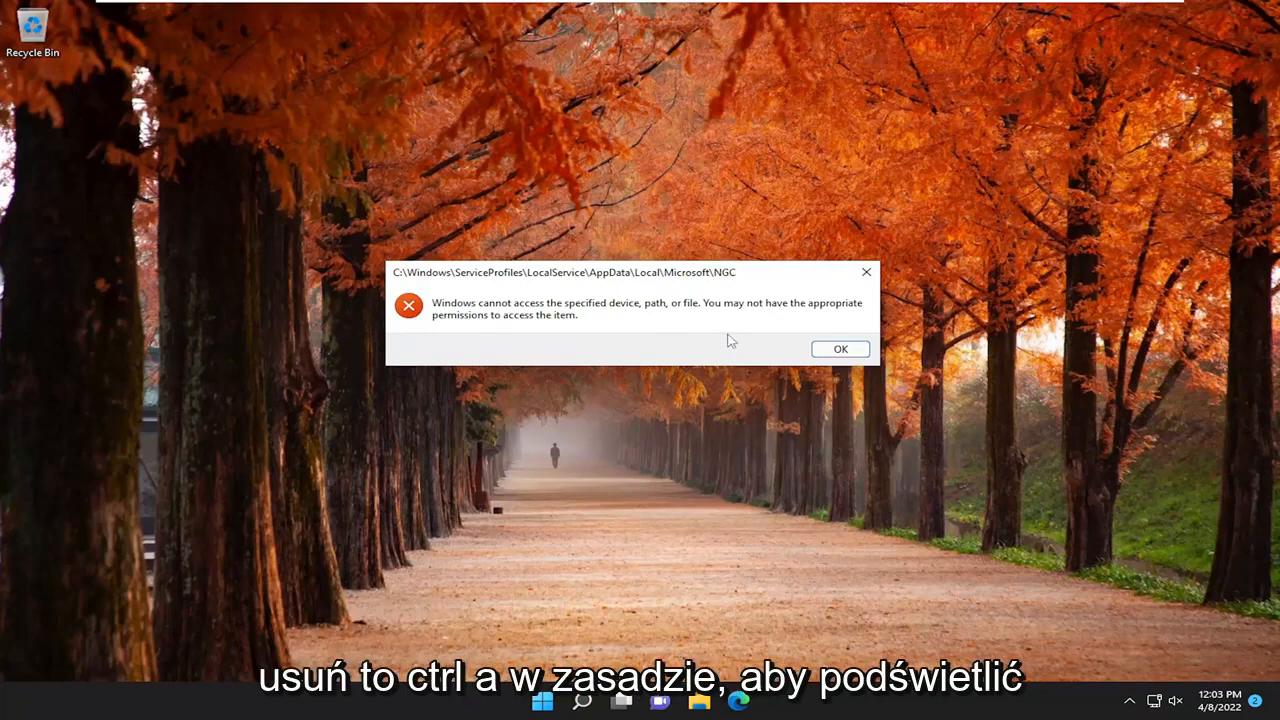
pyautogui.click(840, 348)
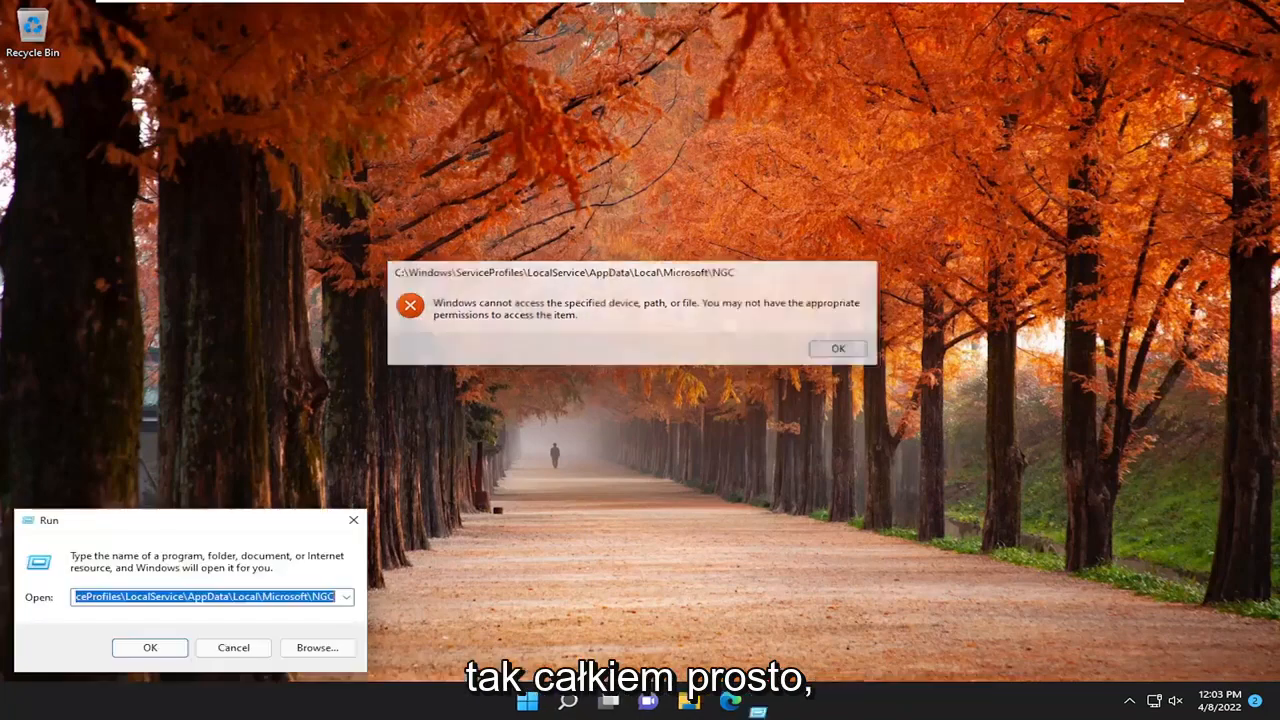
pyautogui.click(353, 518)
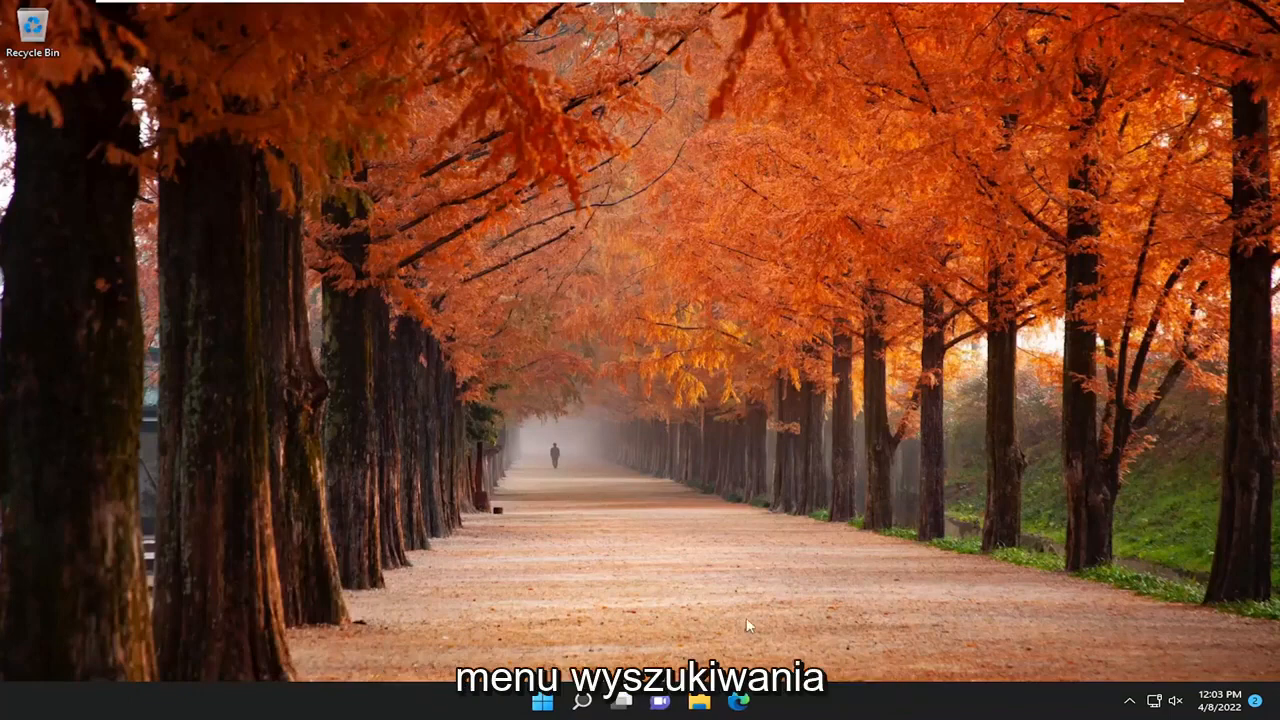
# Search for regedit, launch Registry Editor as administrator and allow it to make changes to the device
pyautogui.click(556, 702)
pyautogui.write('rege')
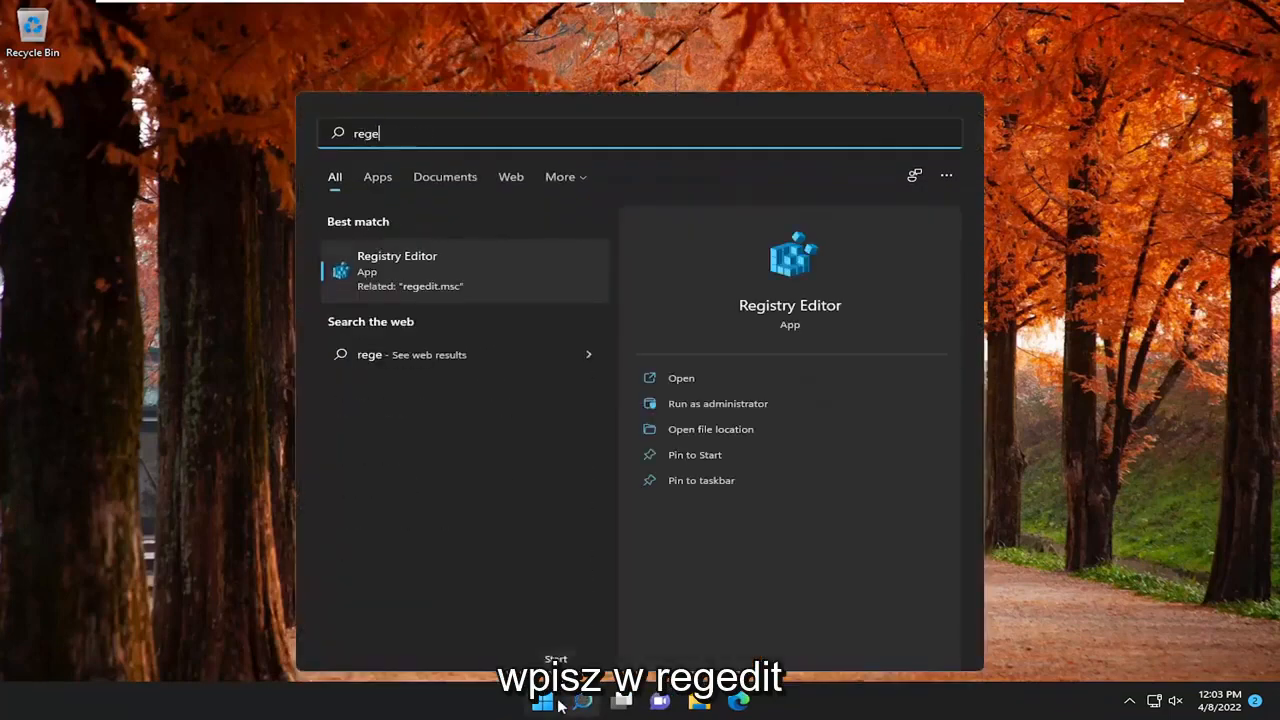
pyautogui.write('dit')
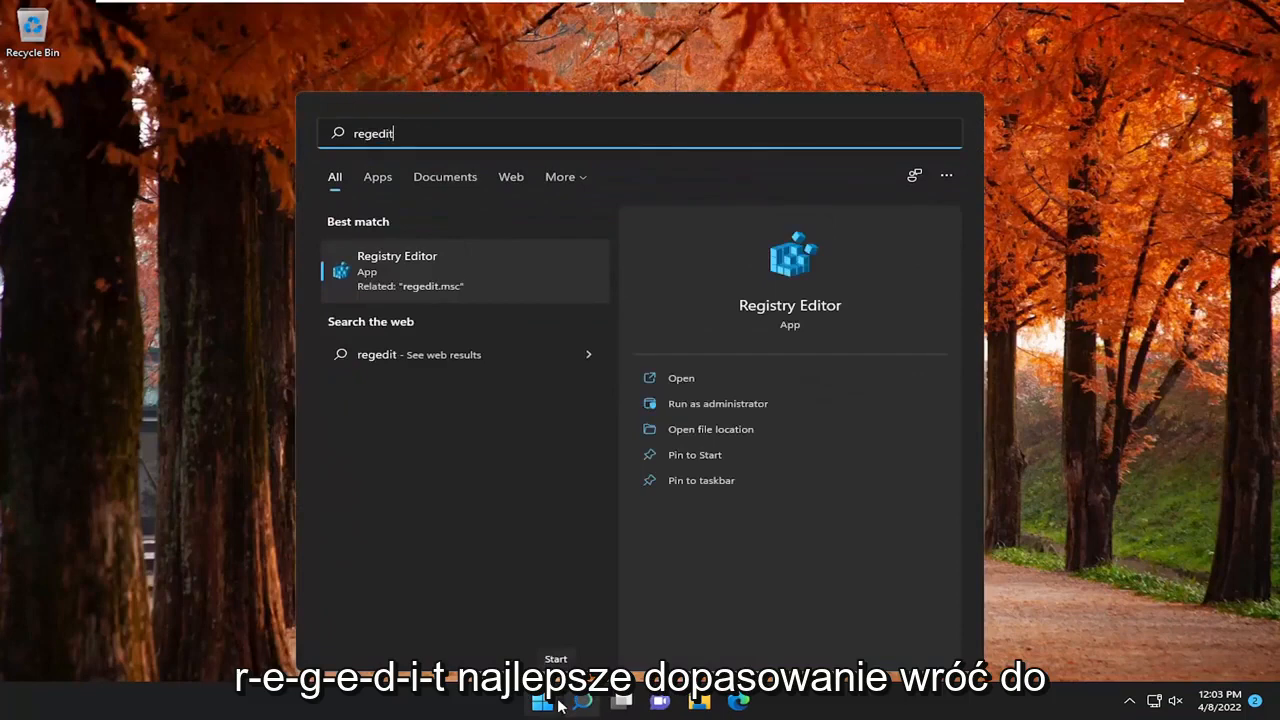
pyautogui.rightClick(428, 282)
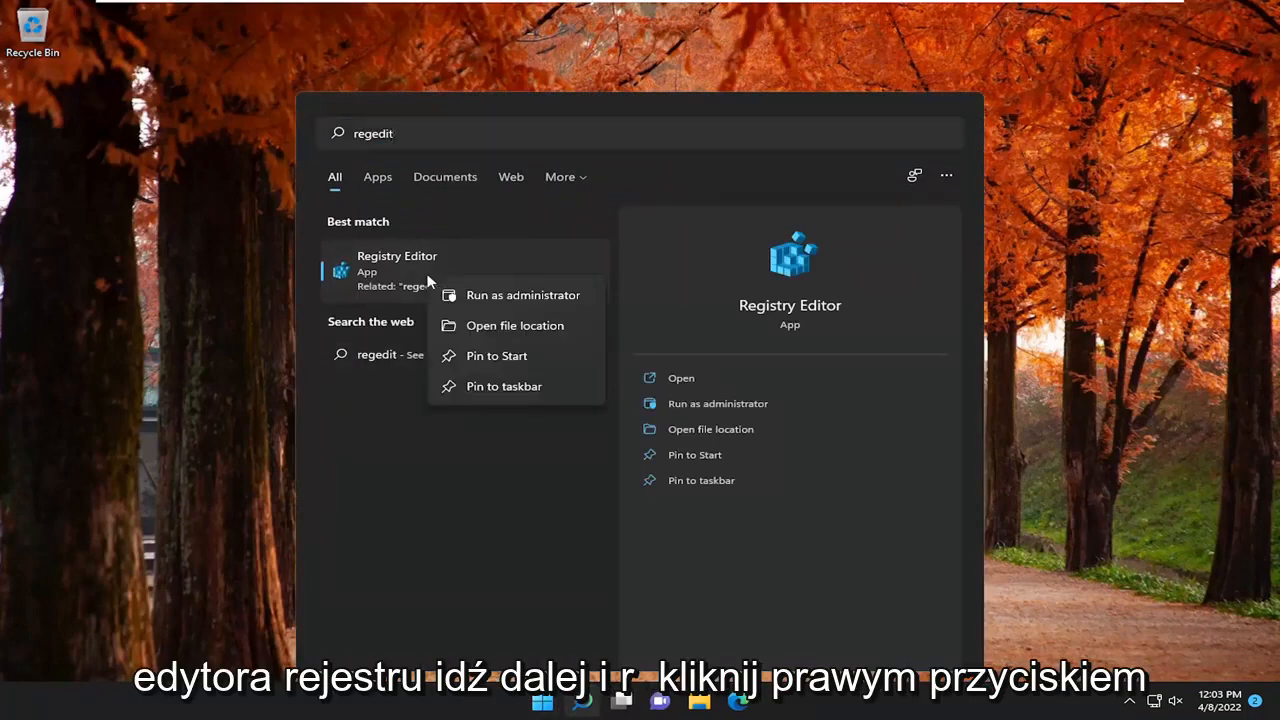
pyautogui.click(493, 297)
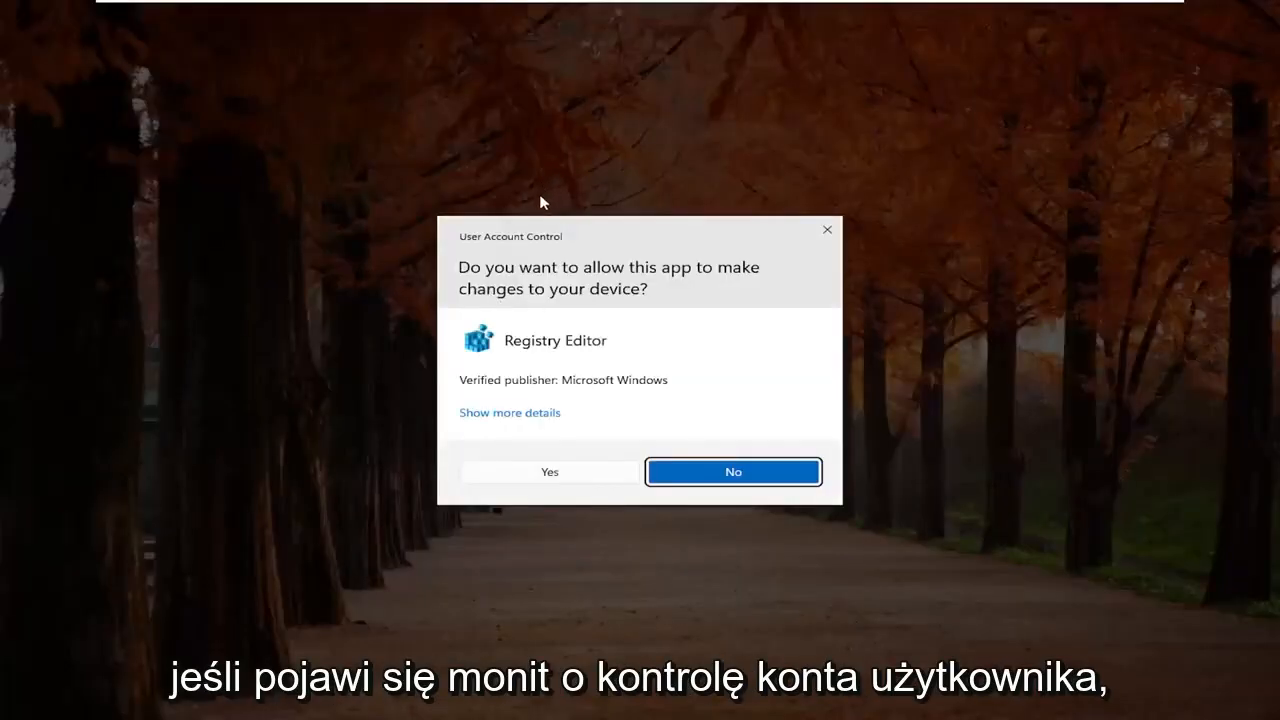
pyautogui.click(515, 471)
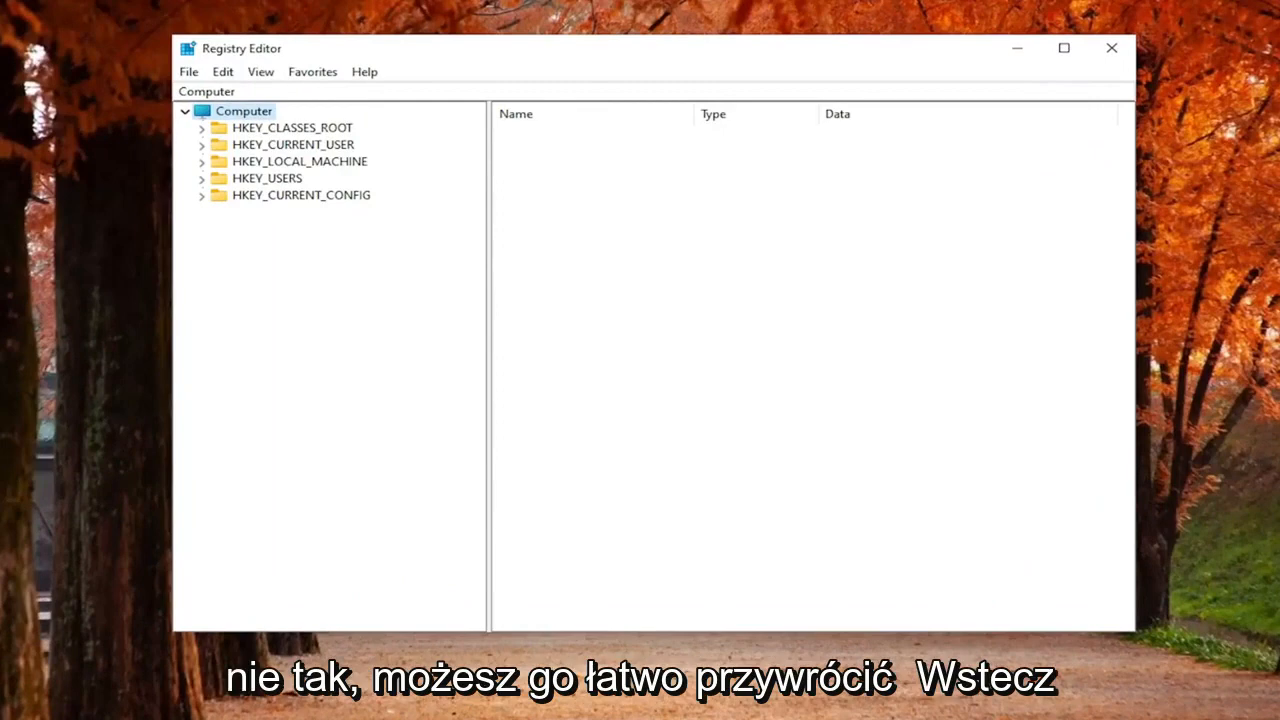
# Bring up the Export Registry File dialog and cancel it without saving a backup
pyautogui.click(189, 72)
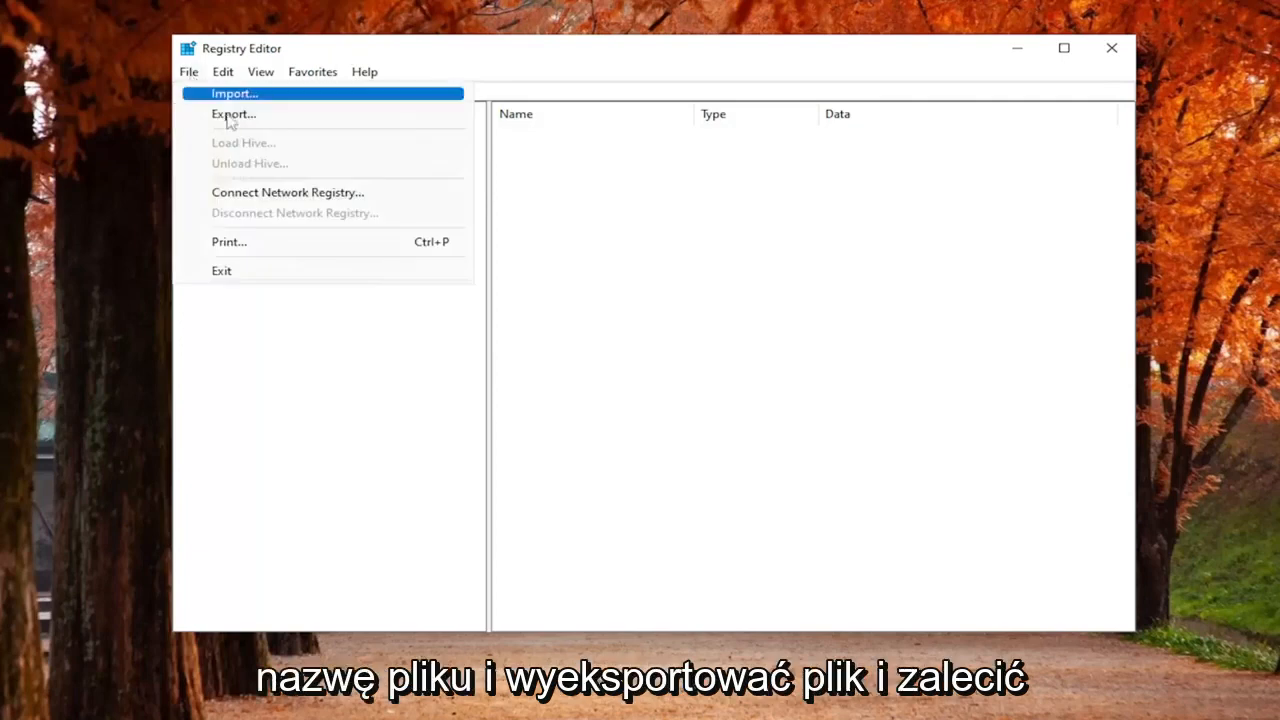
pyautogui.click(229, 116)
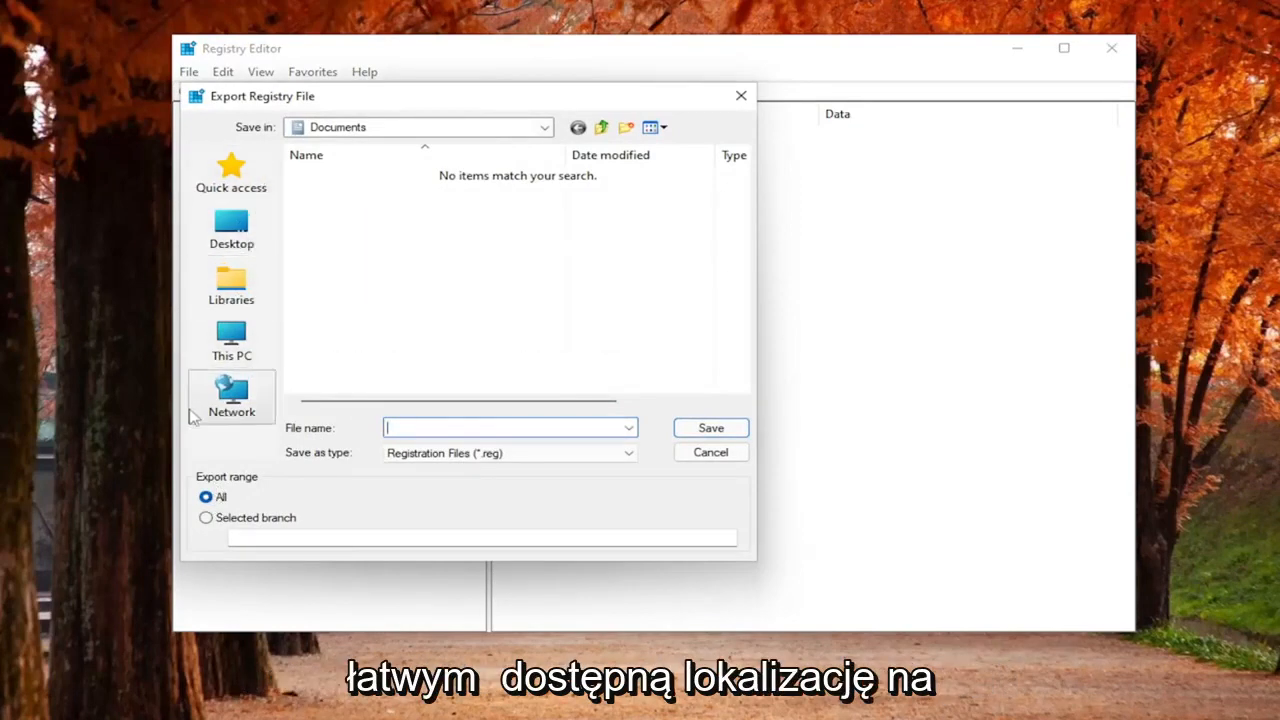
pyautogui.click(710, 452)
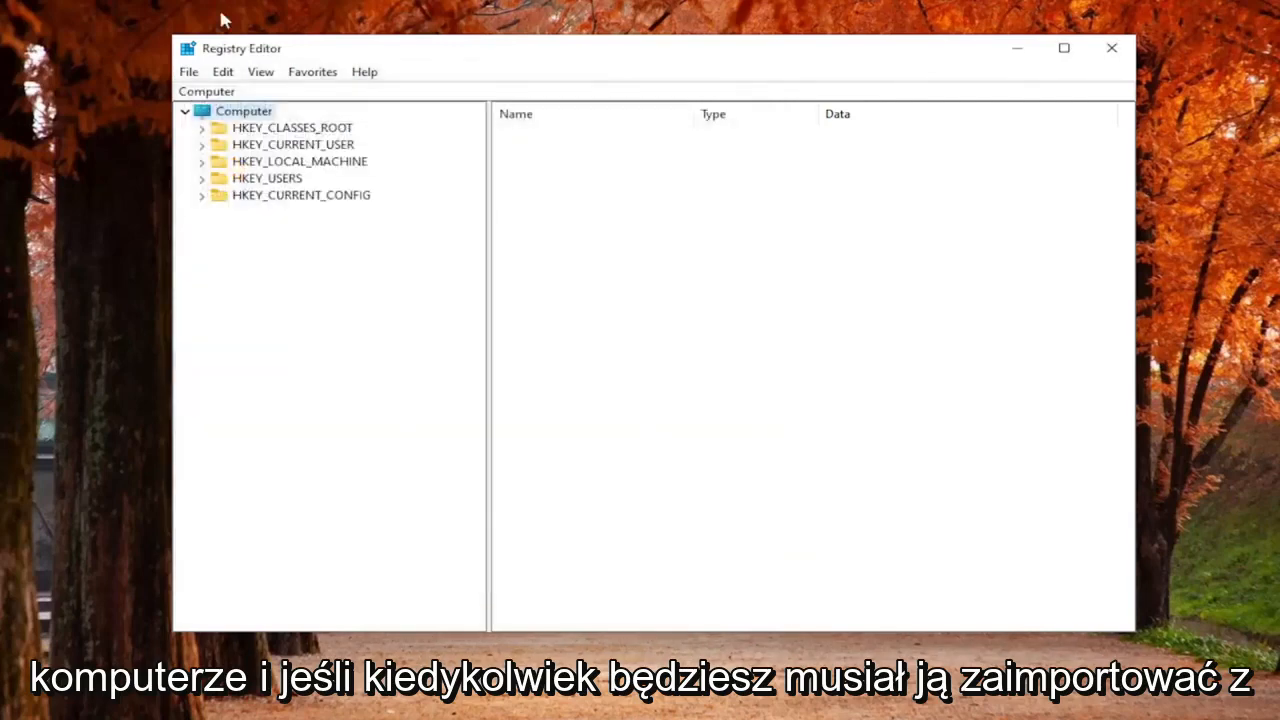
# Browse the Desktop in the Import Registry File dialog and cancel the import
pyautogui.click(190, 73)
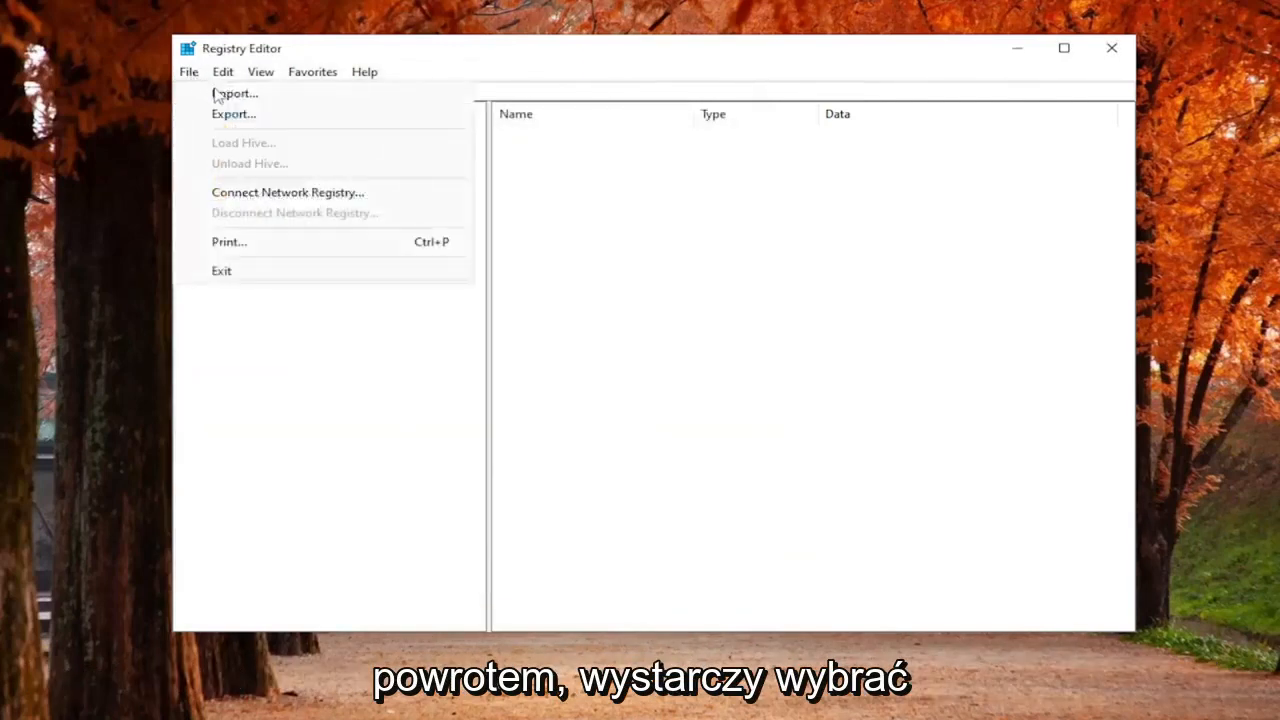
pyautogui.click(220, 92)
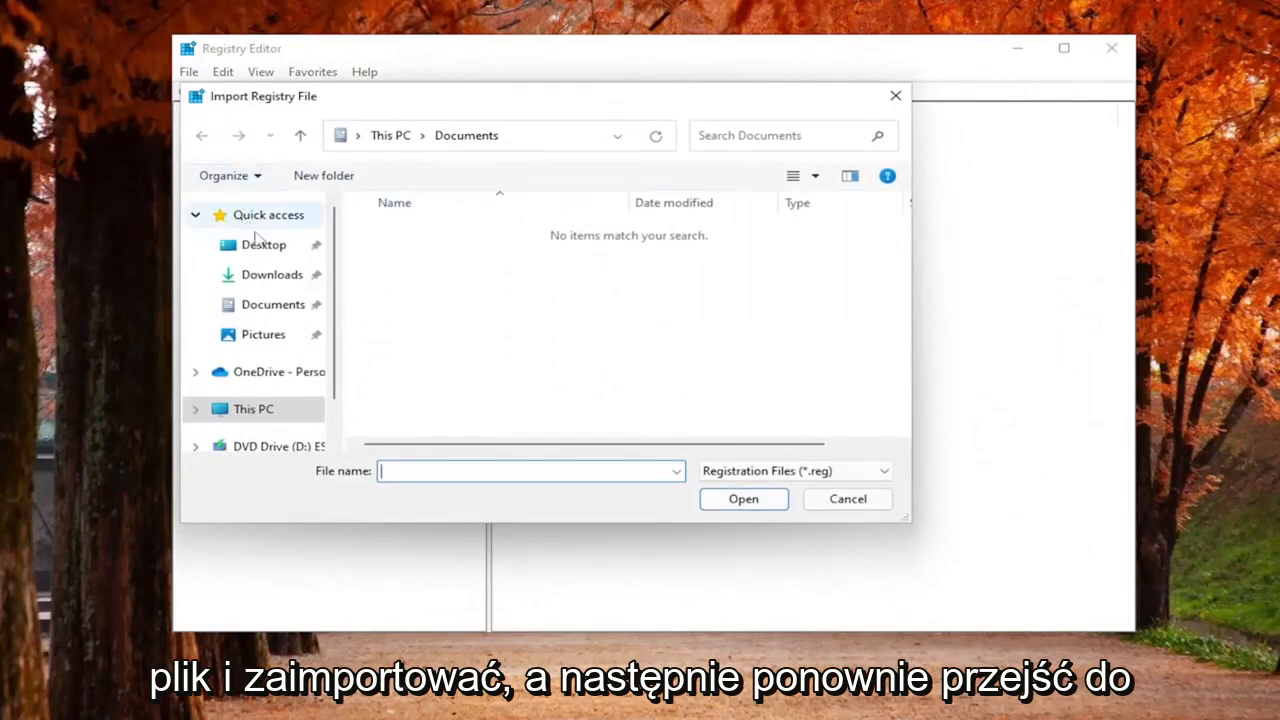
pyautogui.click(251, 256)
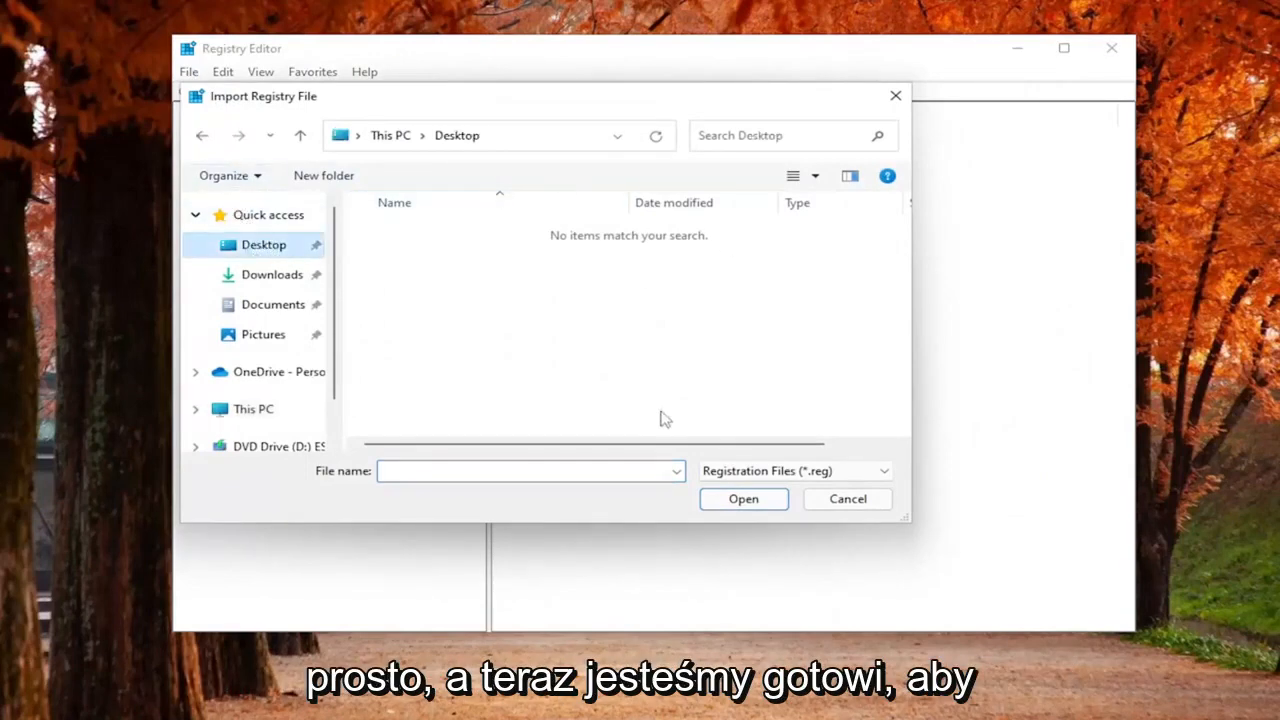
pyautogui.click(862, 508)
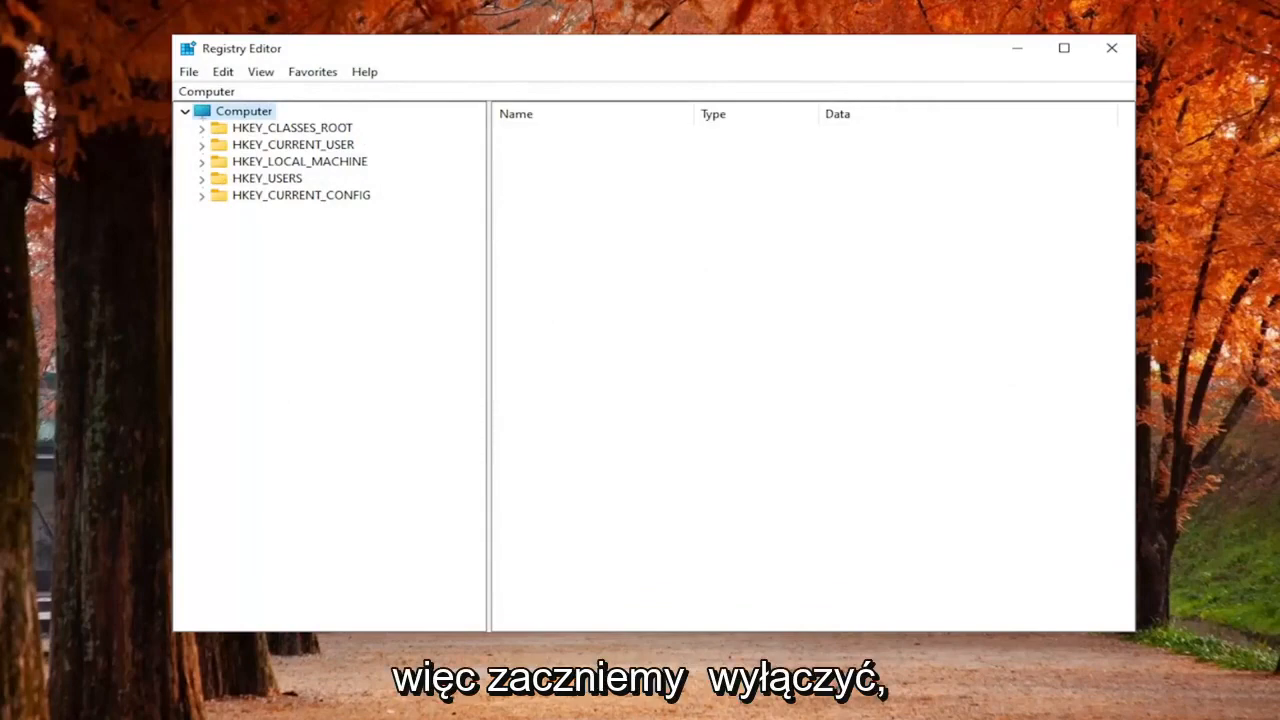
# Expand the registry tree to HKEY_LOCAL_MACHINE\SOFTWARE\Policies\Microsoft\Windows and select its System key
pyautogui.doubleClick(298, 163)
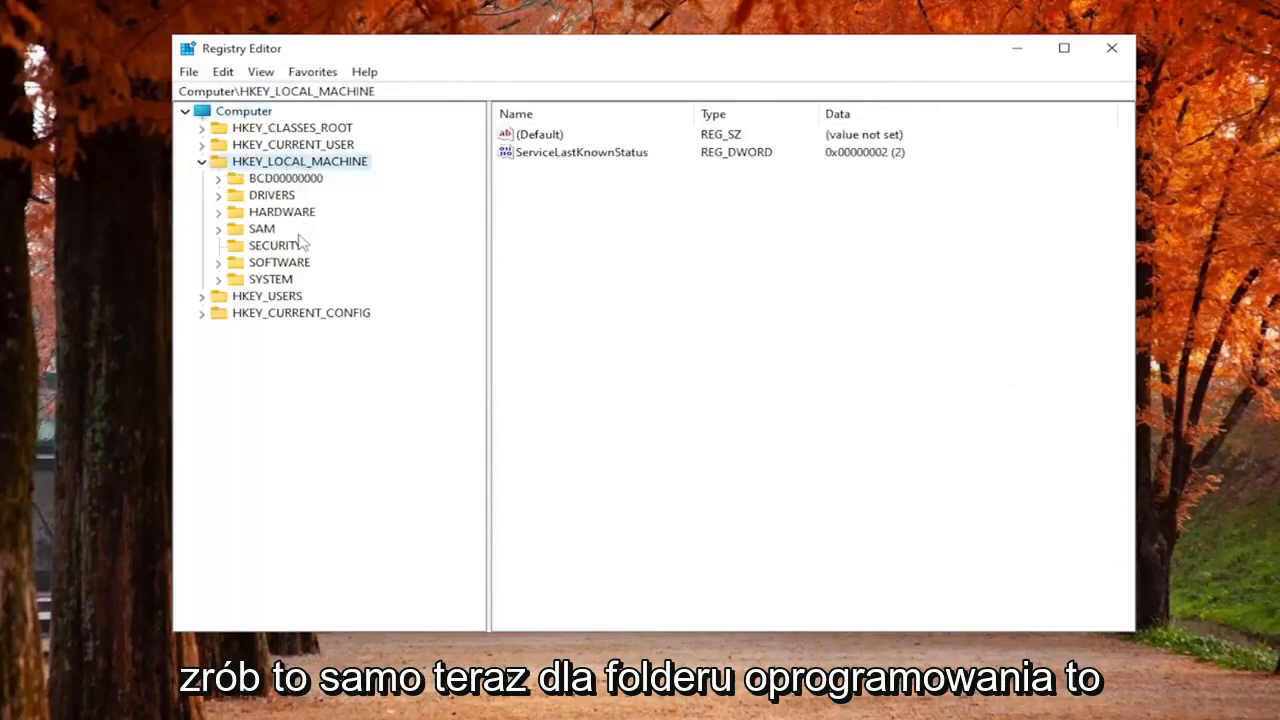
pyautogui.doubleClick(282, 263)
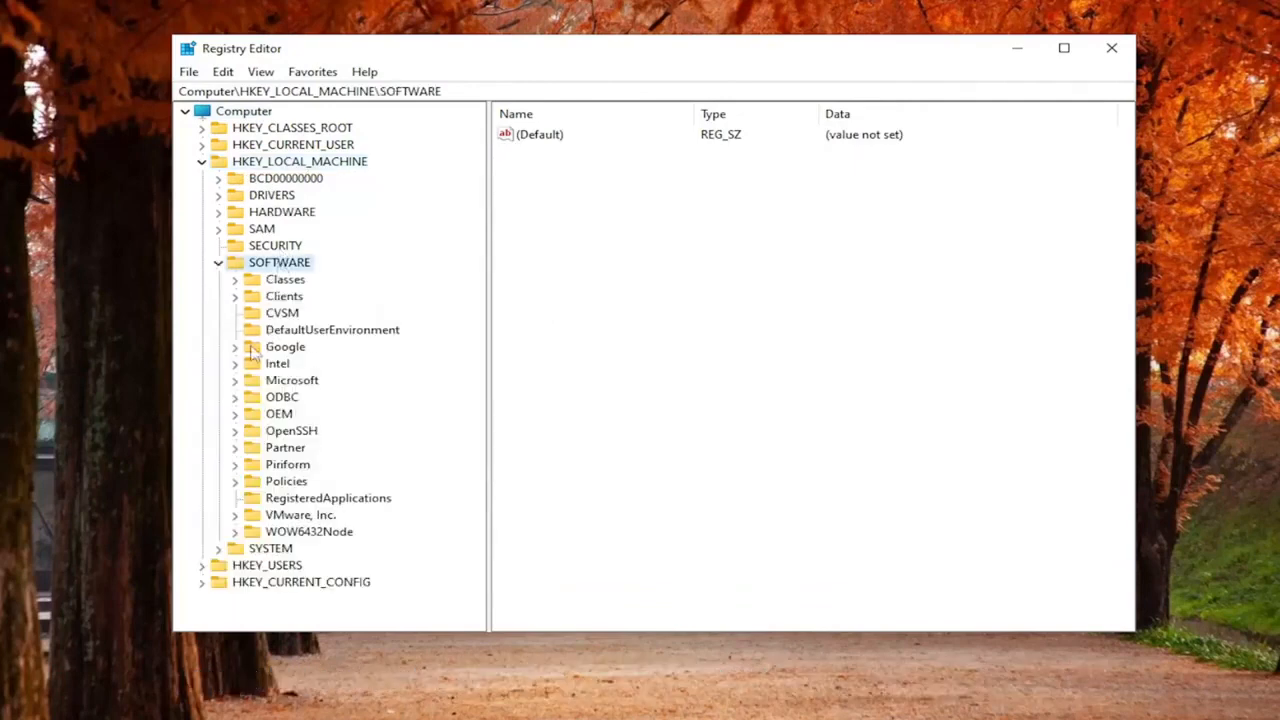
pyautogui.doubleClick(286, 482)
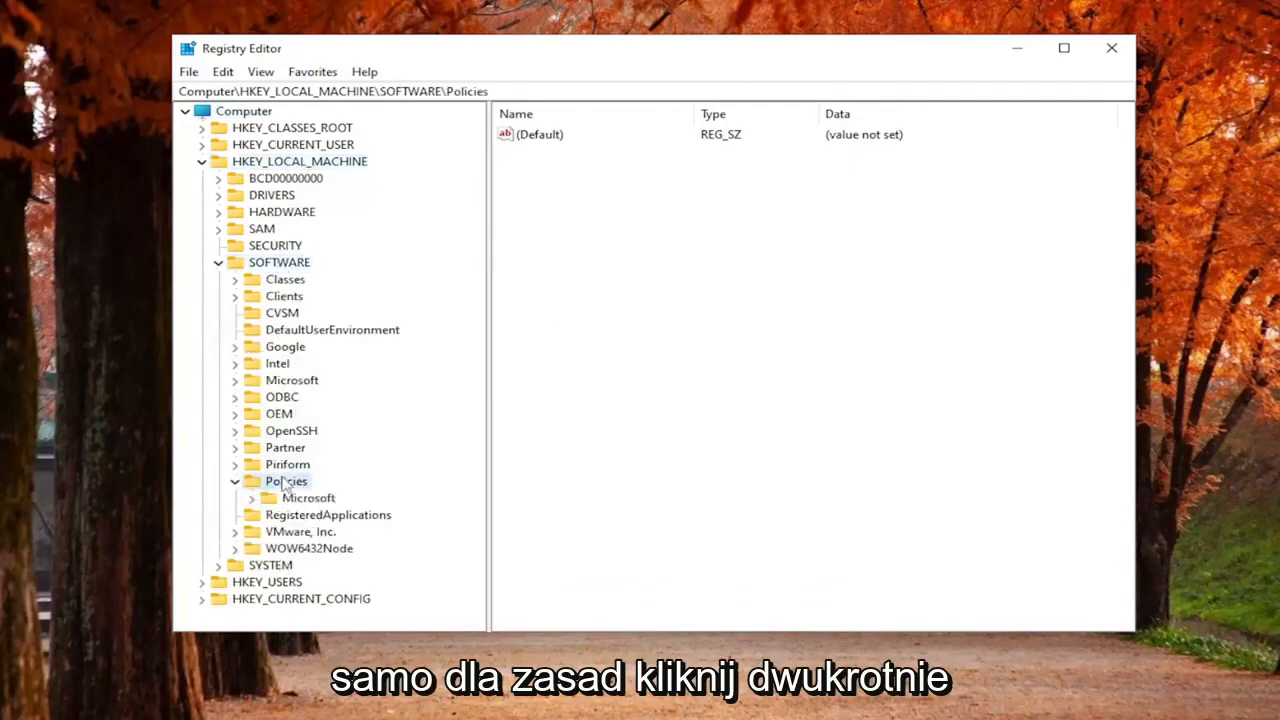
pyautogui.click(295, 499)
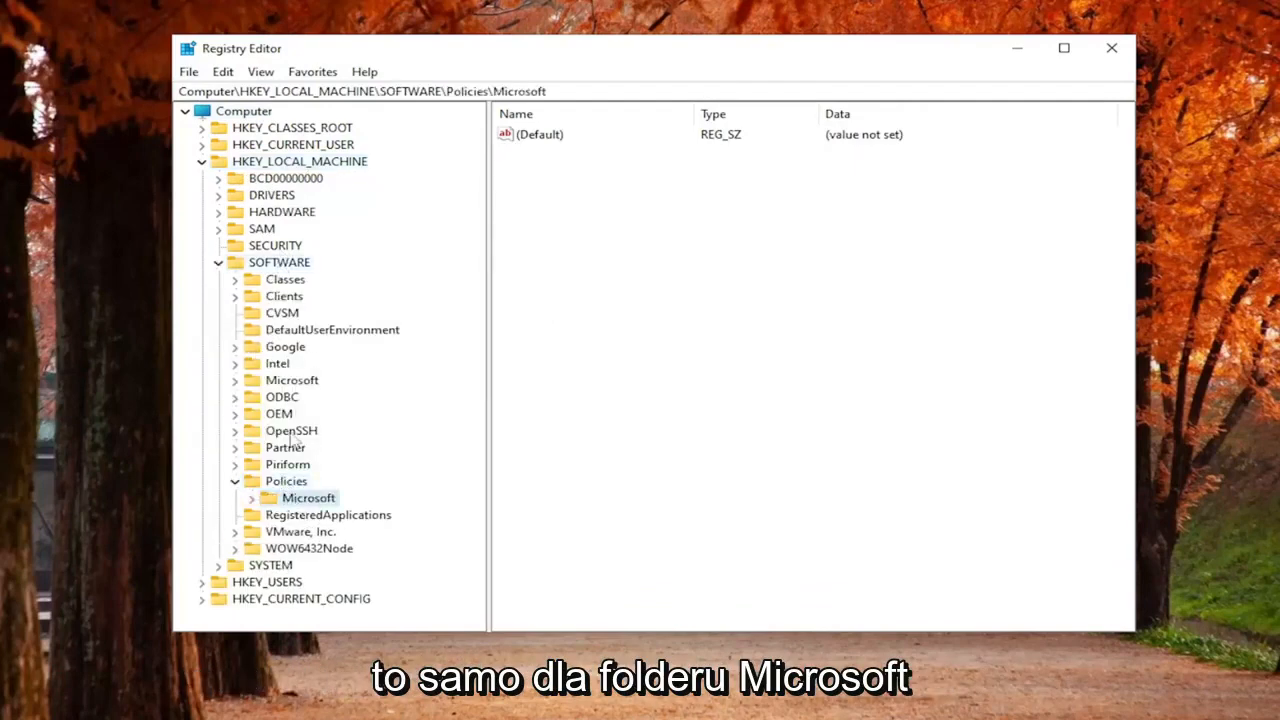
pyautogui.doubleClick(295, 499)
pyautogui.scroll(-2, 366, 451)
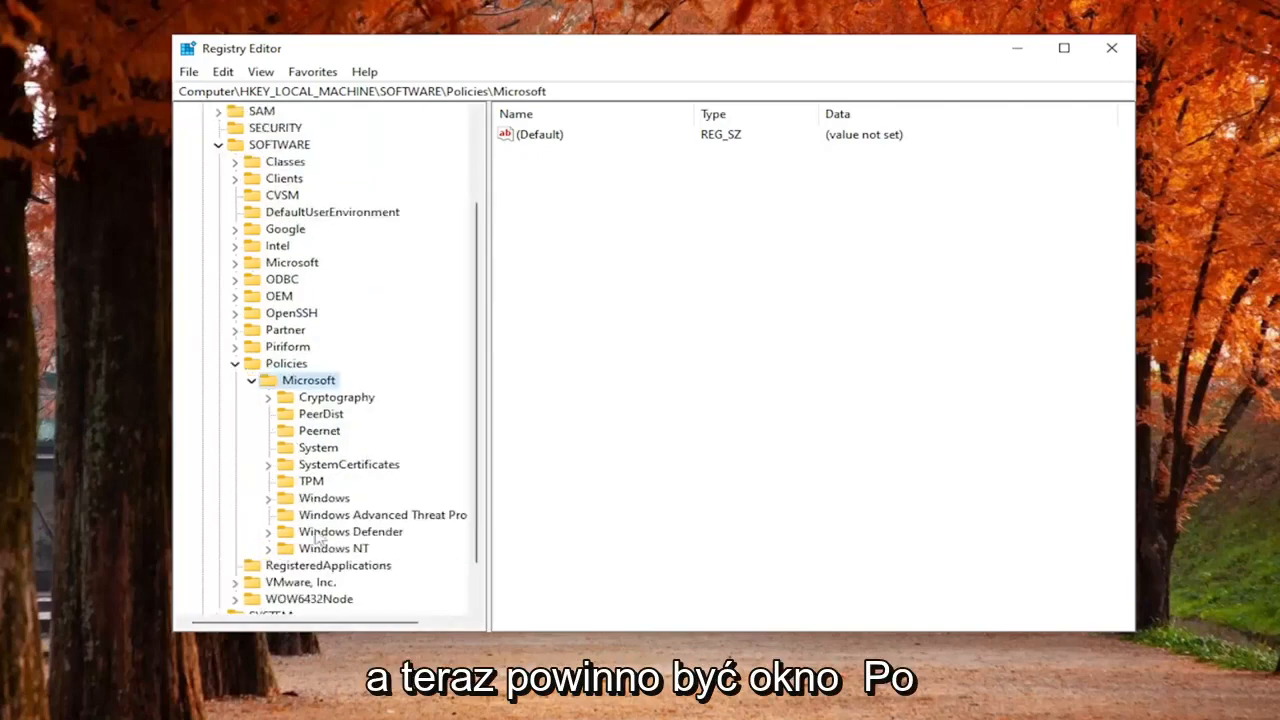
pyautogui.doubleClick(322, 498)
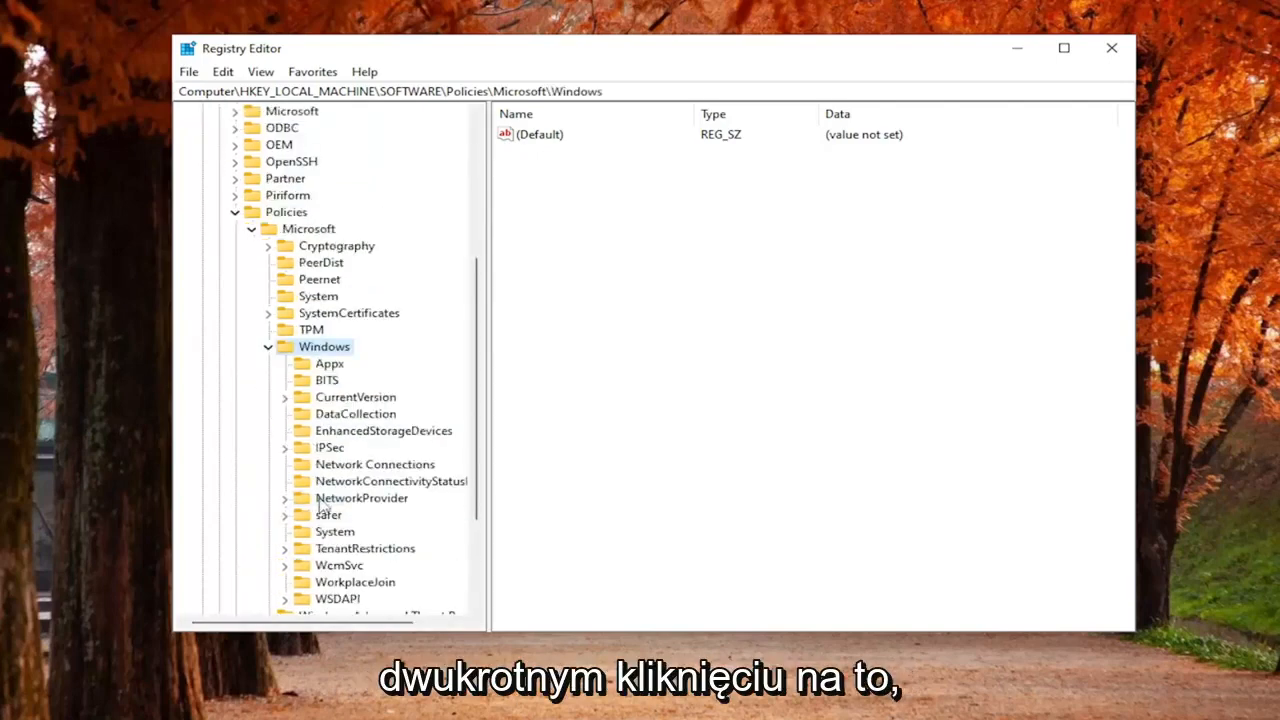
pyautogui.scroll(-1, 322, 507)
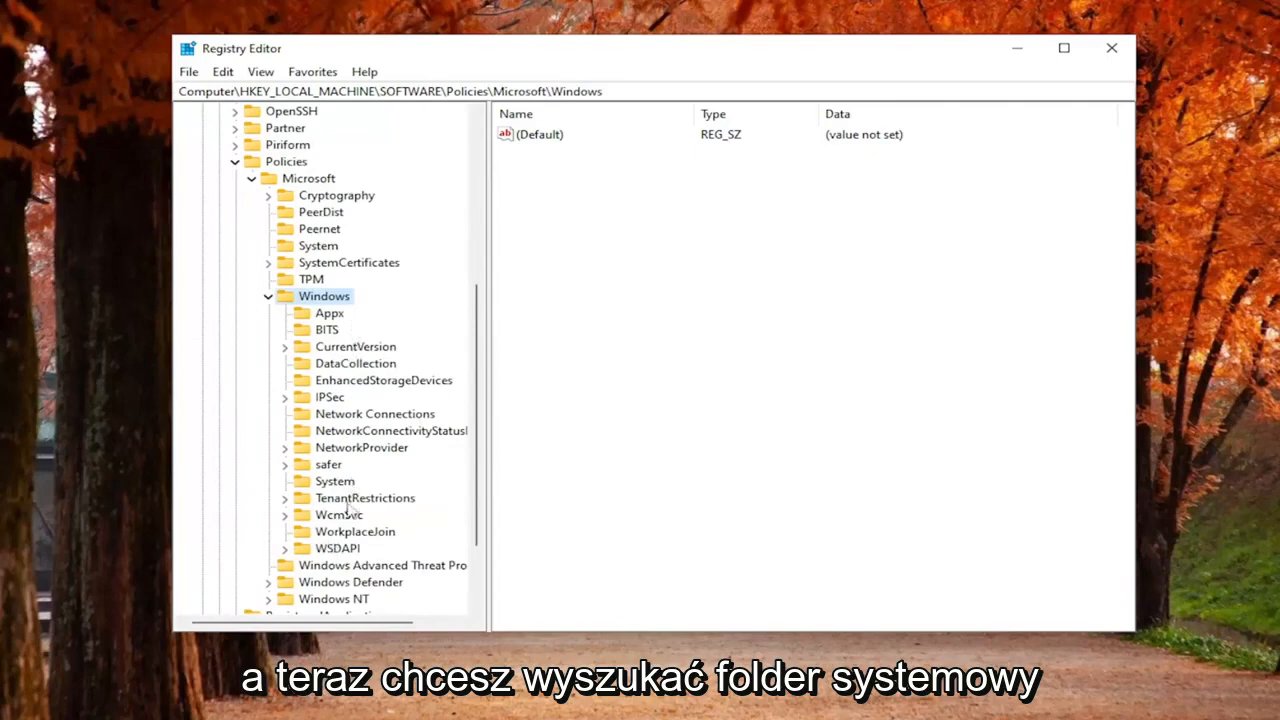
pyautogui.click(335, 484)
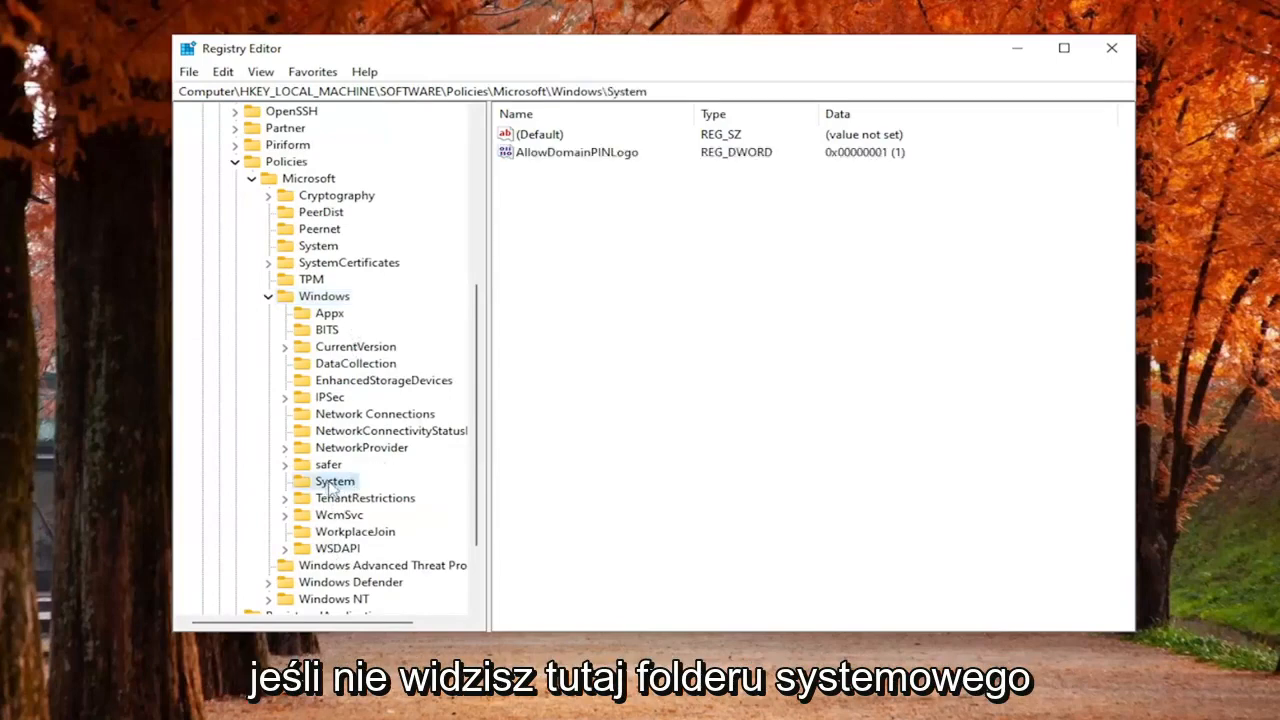
pyautogui.rightClick(314, 298)
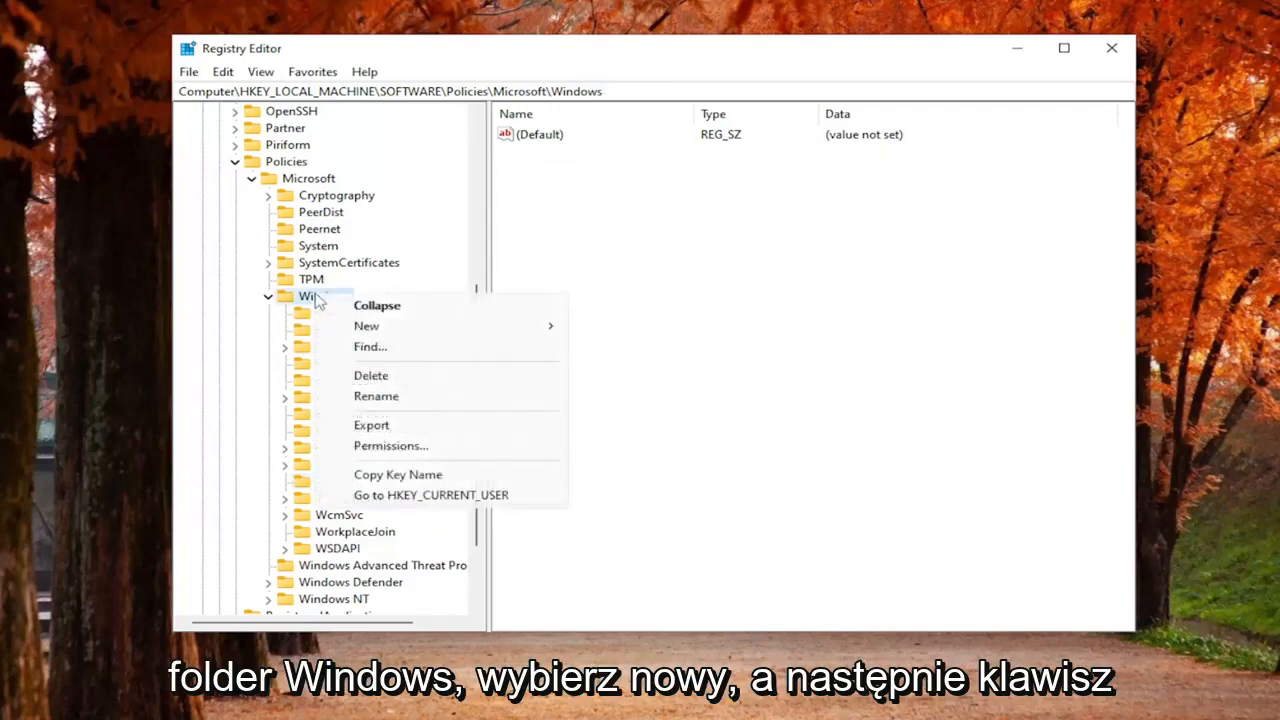
pyautogui.moveTo(371, 328)
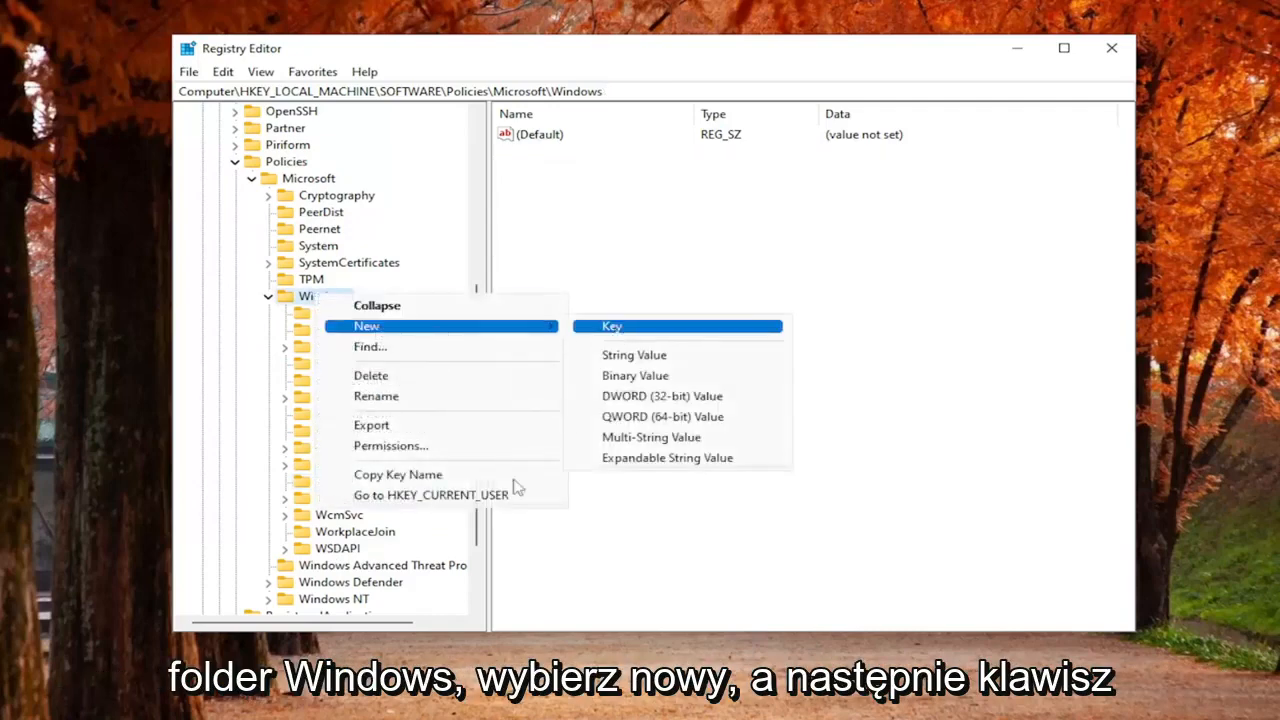
pyautogui.click(338, 548)
pyautogui.click(335, 481)
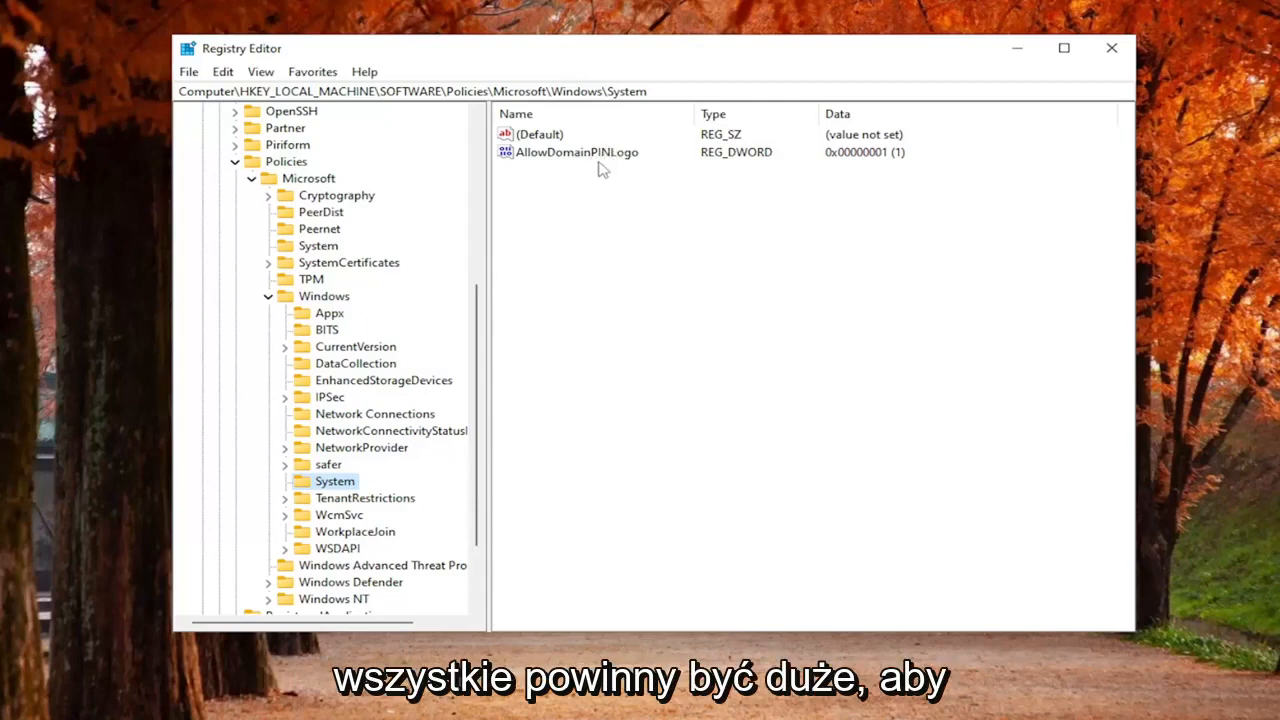
# Add a new DWORD (32-bit) value with the default name to the Windows policies System key
pyautogui.rightClick(563, 226)
pyautogui.moveTo(648, 240)
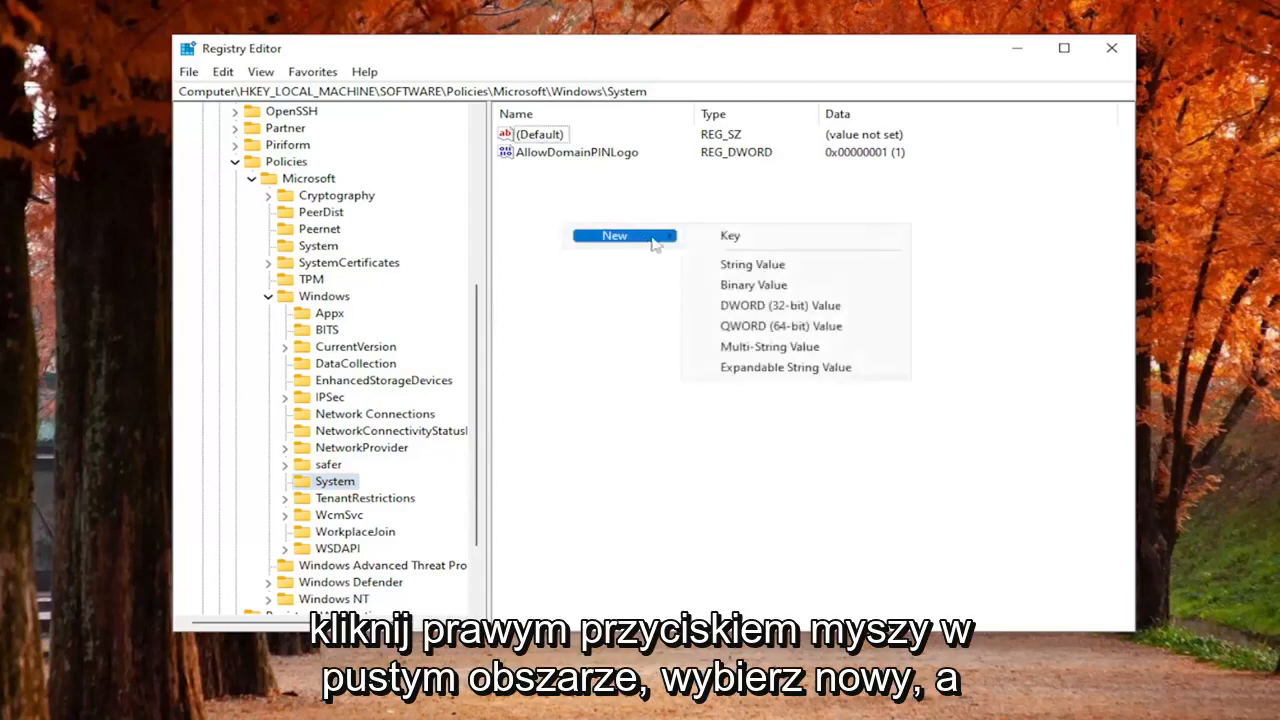
pyautogui.click(760, 310)
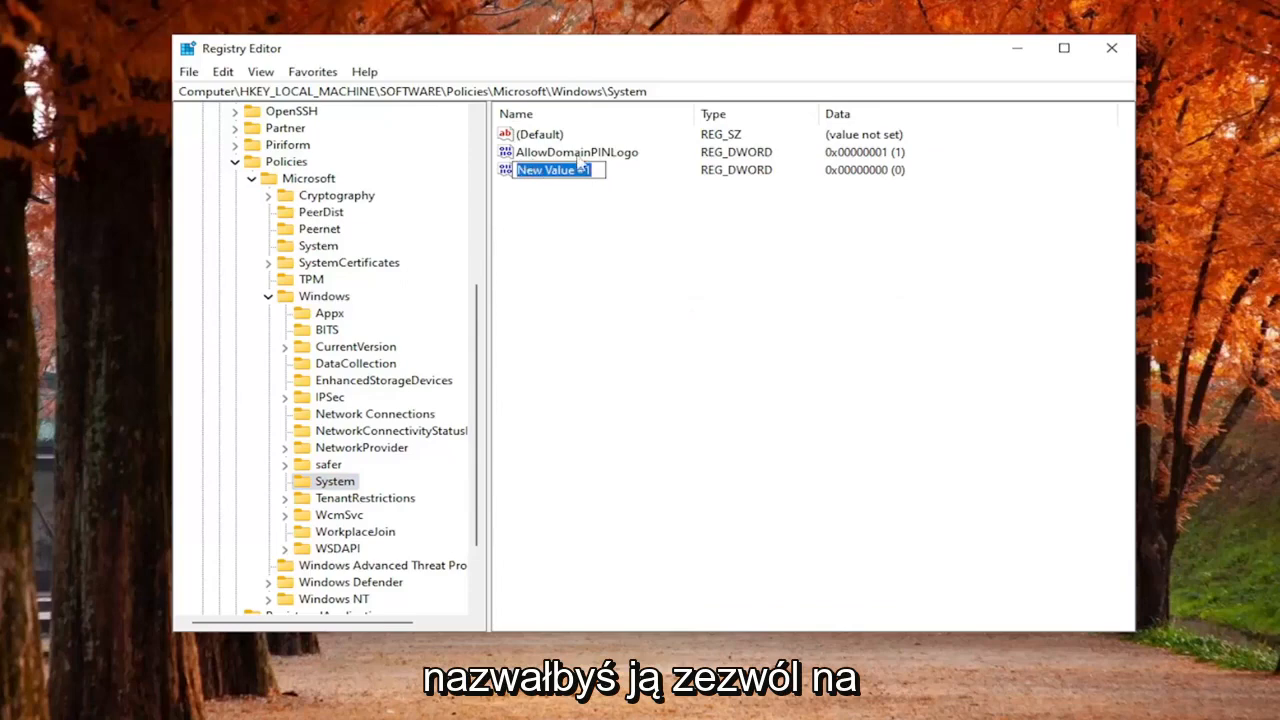
# Set the value data of the AllowDomainPINLogo DWORD to 1 and accept the edit
pyautogui.click(628, 155)
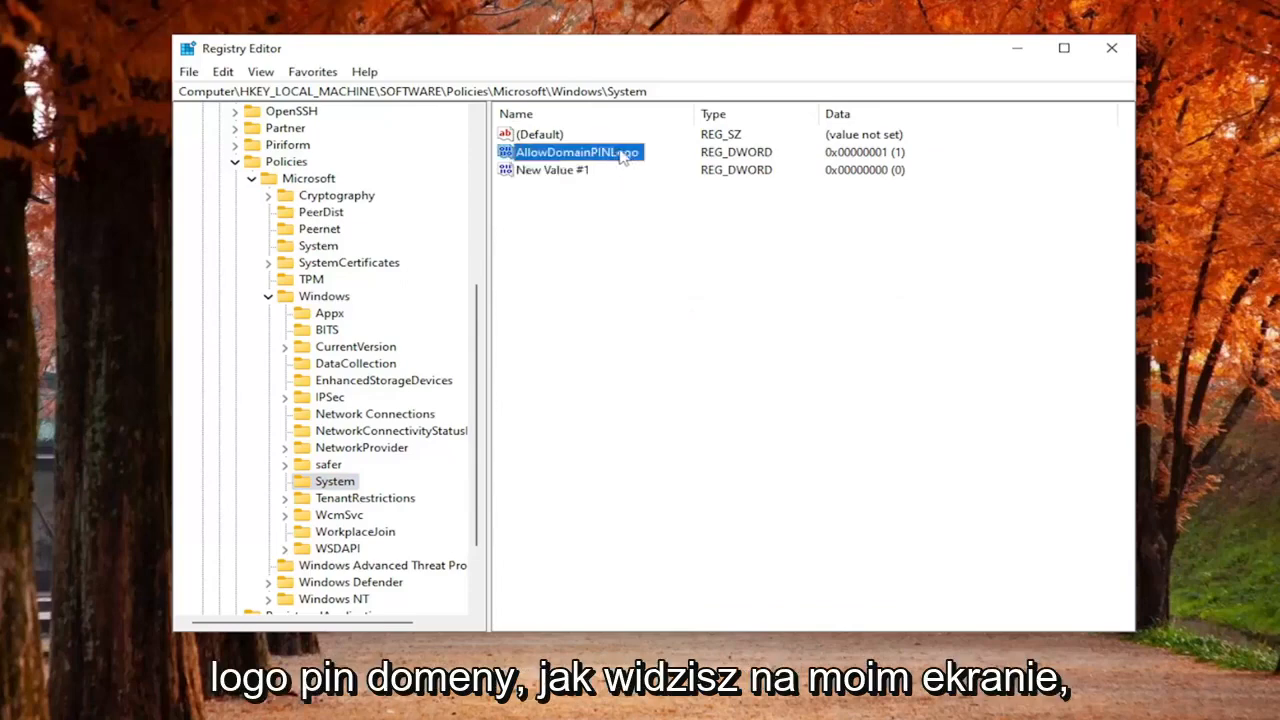
pyautogui.doubleClick(607, 162)
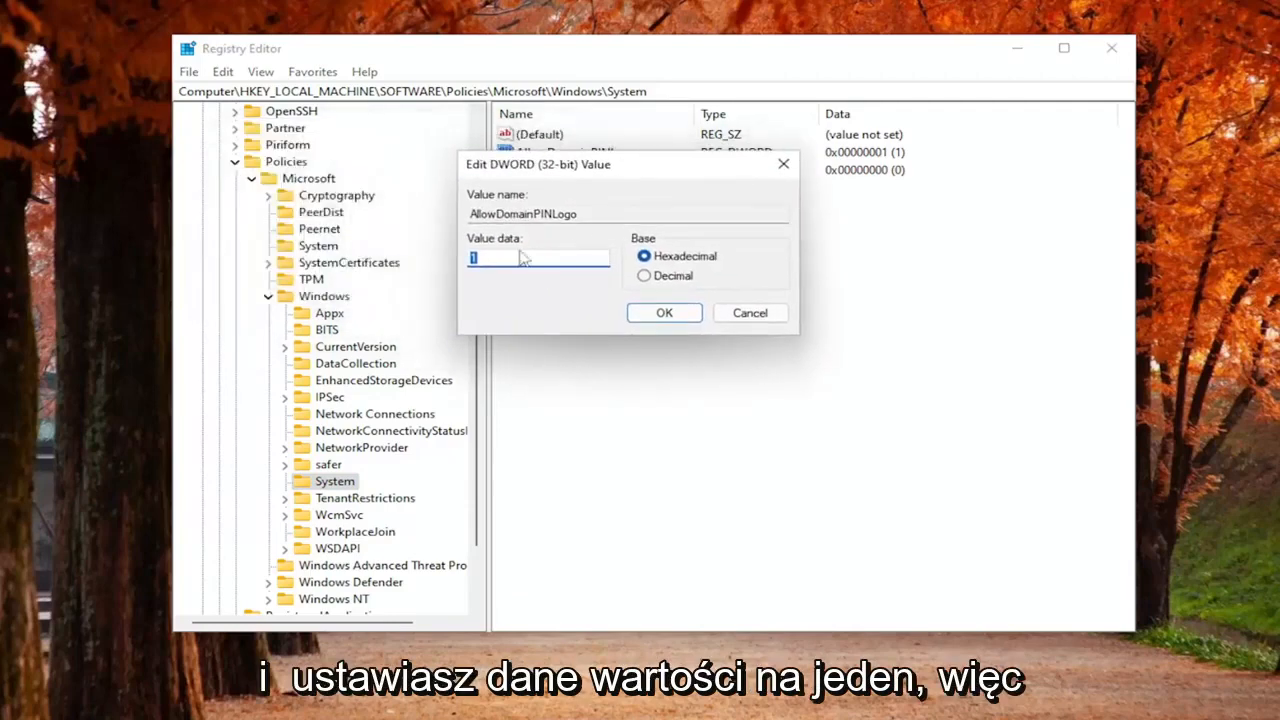
pyautogui.write('1')
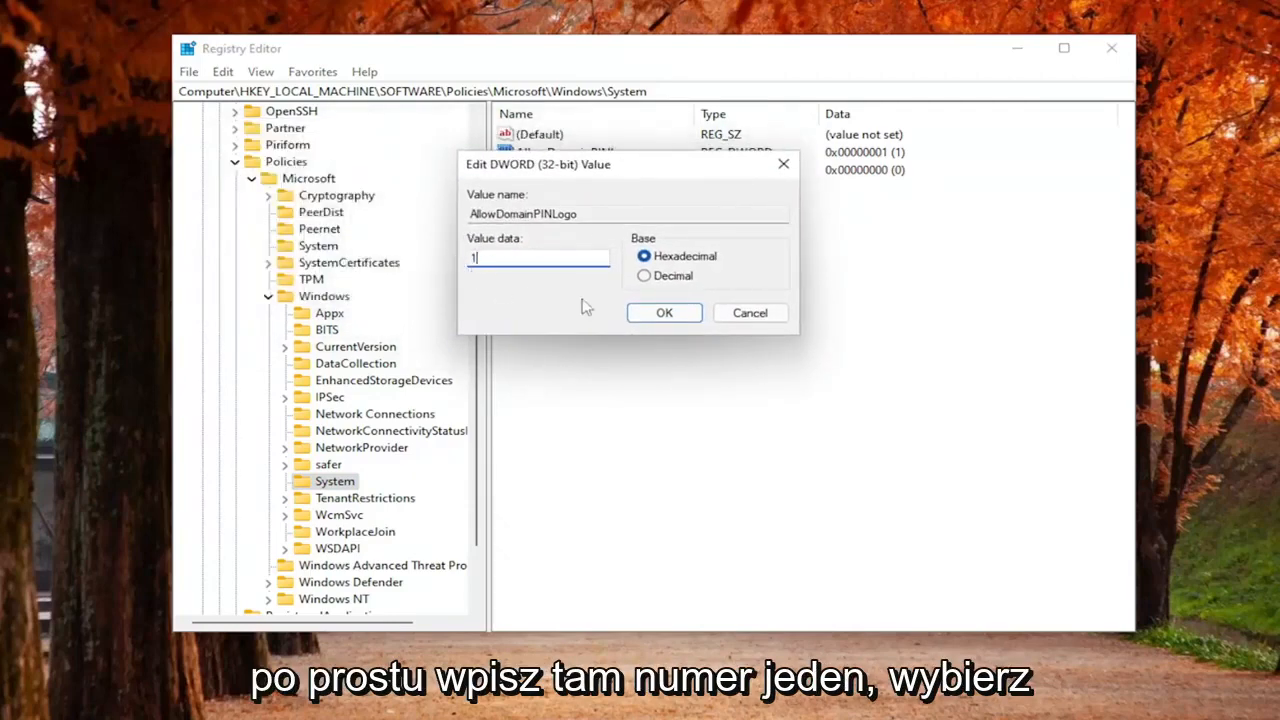
pyautogui.click(663, 313)
# Collapse the registry tree from the Windows key up through HKEY_LOCAL_MACHINE and select the Computer root
pyautogui.click(268, 296)
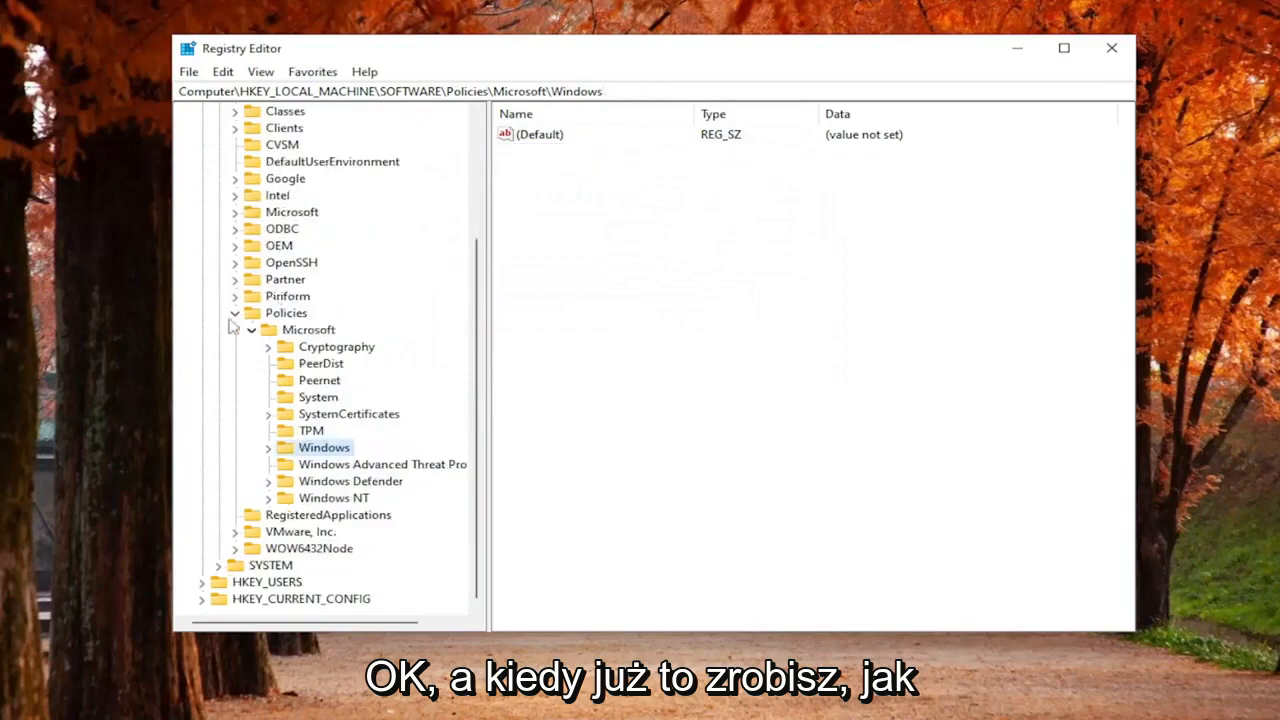
pyautogui.click(252, 332)
pyautogui.click(236, 481)
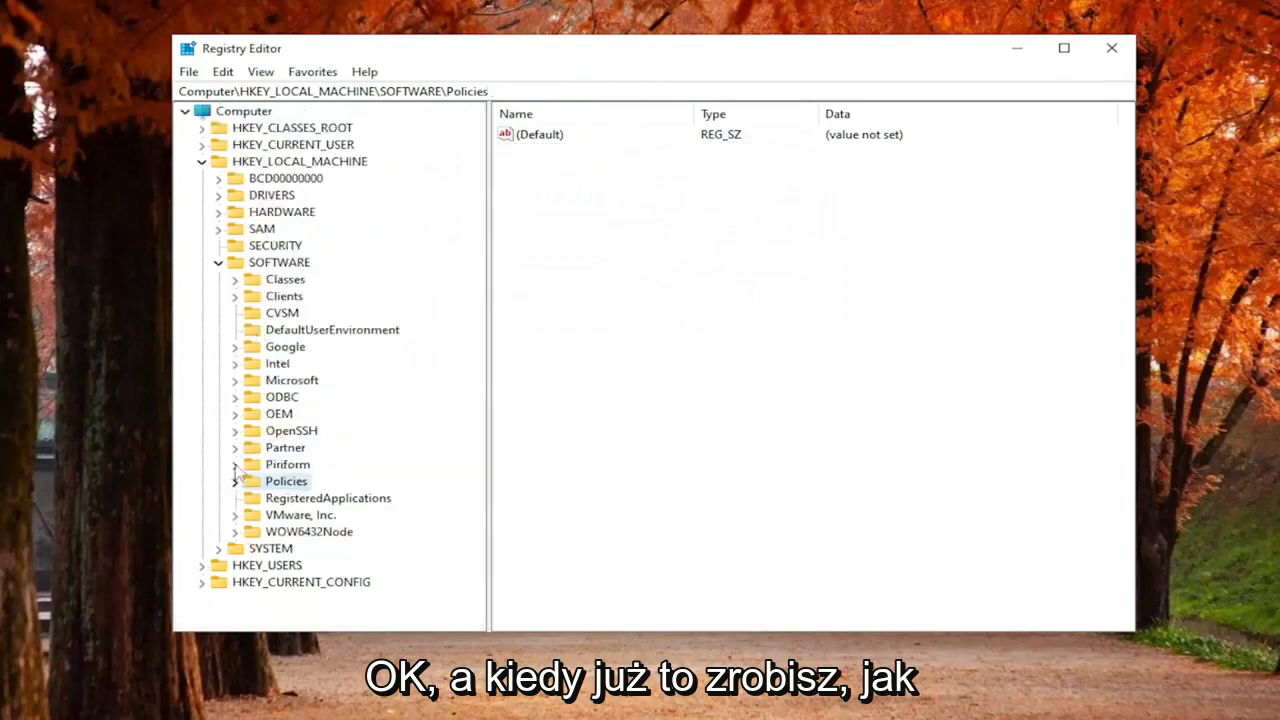
pyautogui.click(218, 262)
pyautogui.click(201, 161)
pyautogui.click(243, 111)
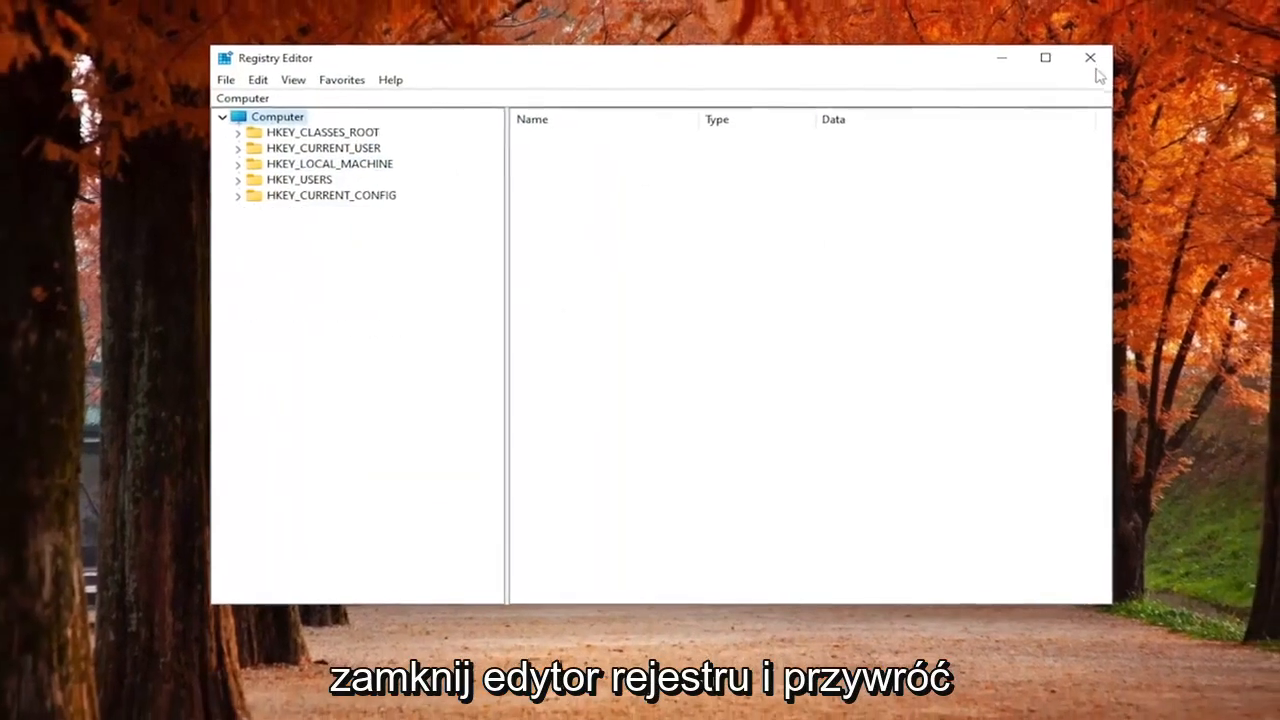
# Close Registry Editor and restart the computer
pyautogui.click(1107, 50)
pyautogui.rightClick(537, 710)
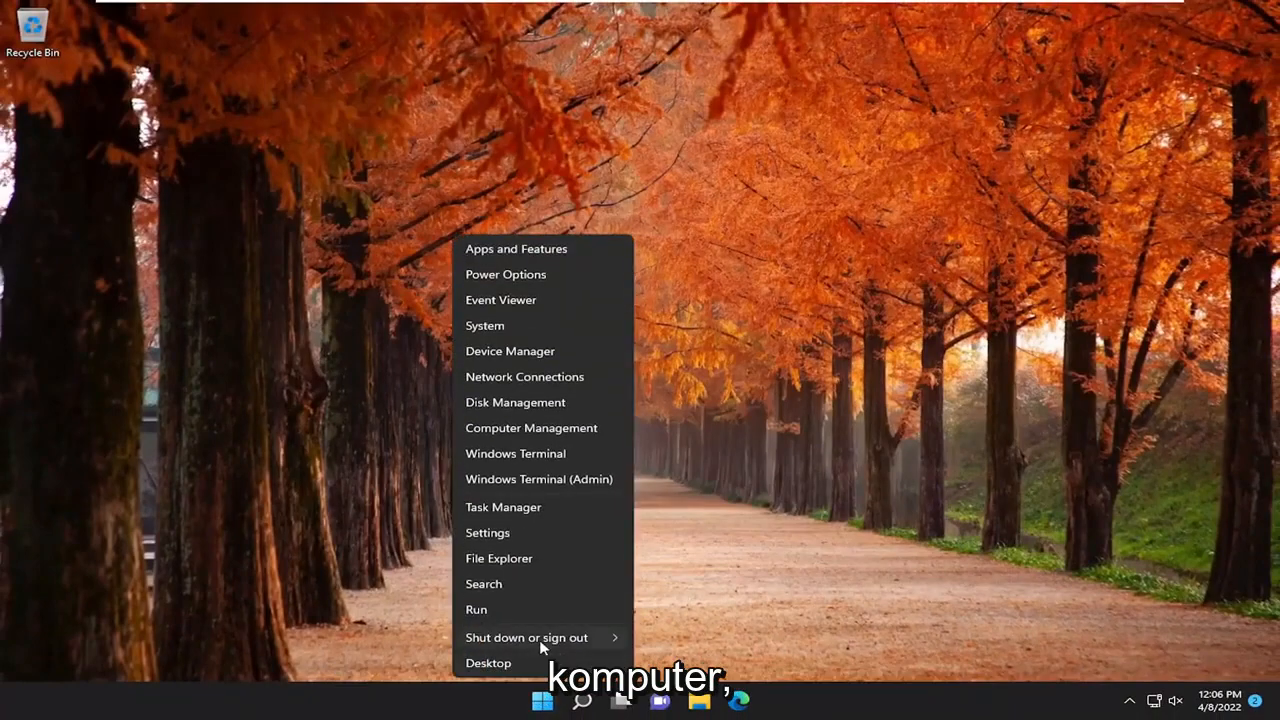
pyautogui.moveTo(545, 636)
pyautogui.click(646, 660)
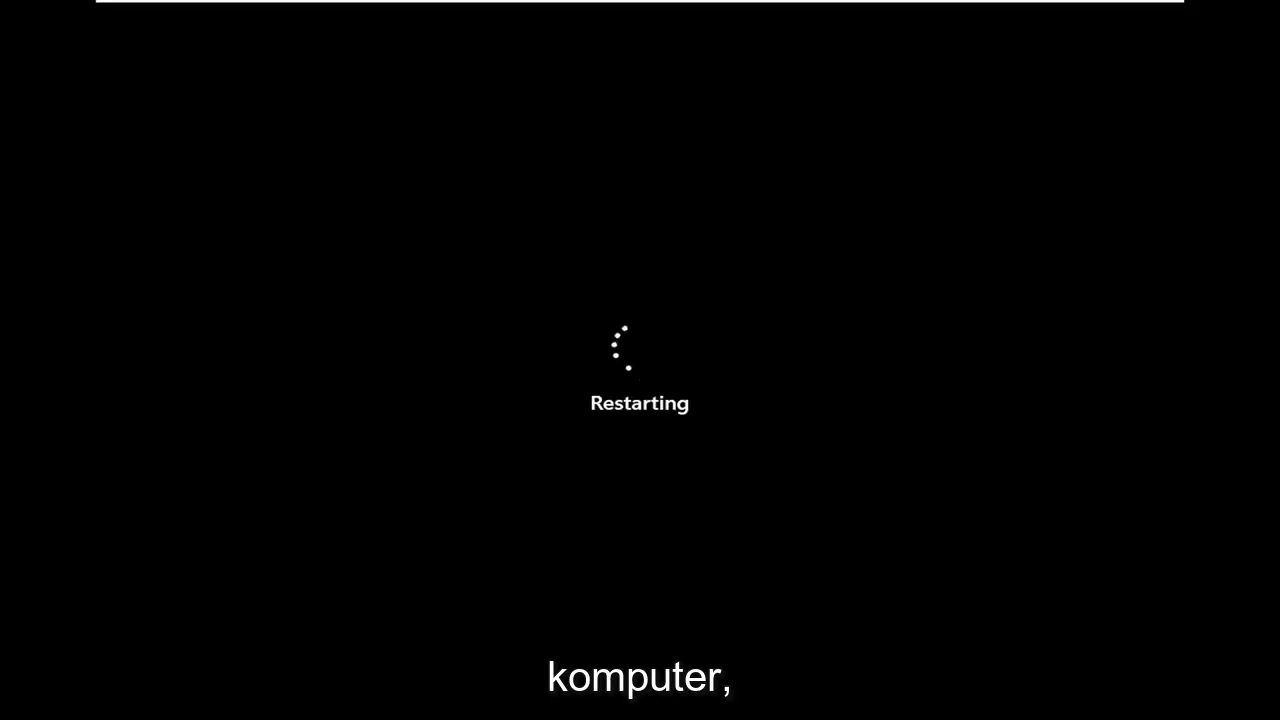